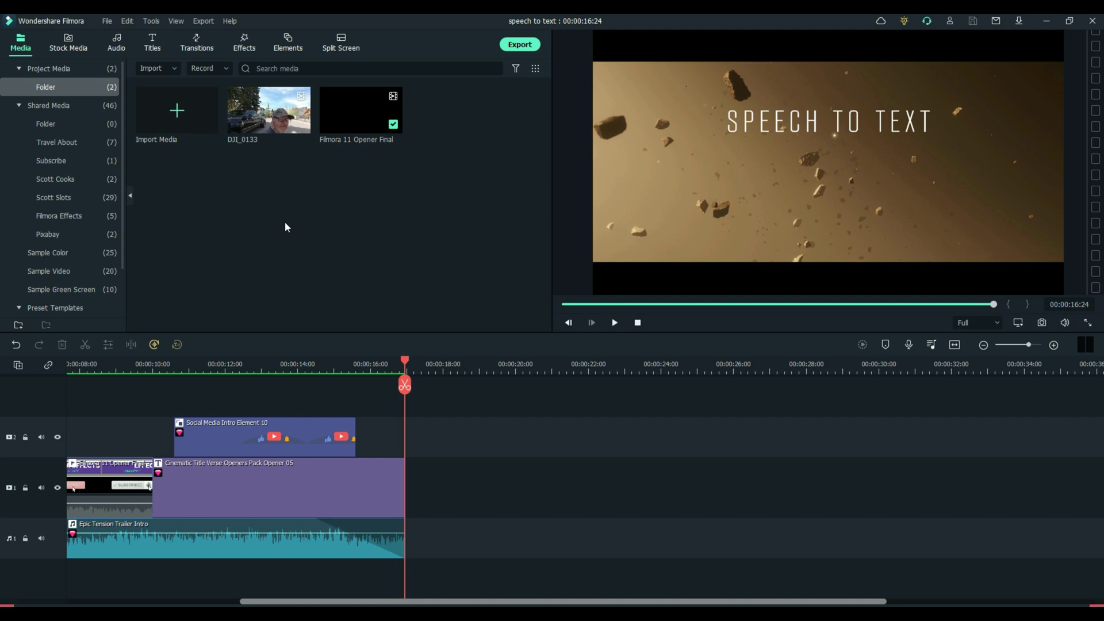
- Drop DJI_0133 onto video track 1 after the opener and move the playhead into it
{"action": "mouse_move", "coordinate": [263, 119]}
{"action": "left_mouse_down"}
{"action": "mouse_move", "coordinate": [443, 496]}
{"action": "mouse_move", "coordinate": [407, 493]}
{"action": "left_mouse_up"}
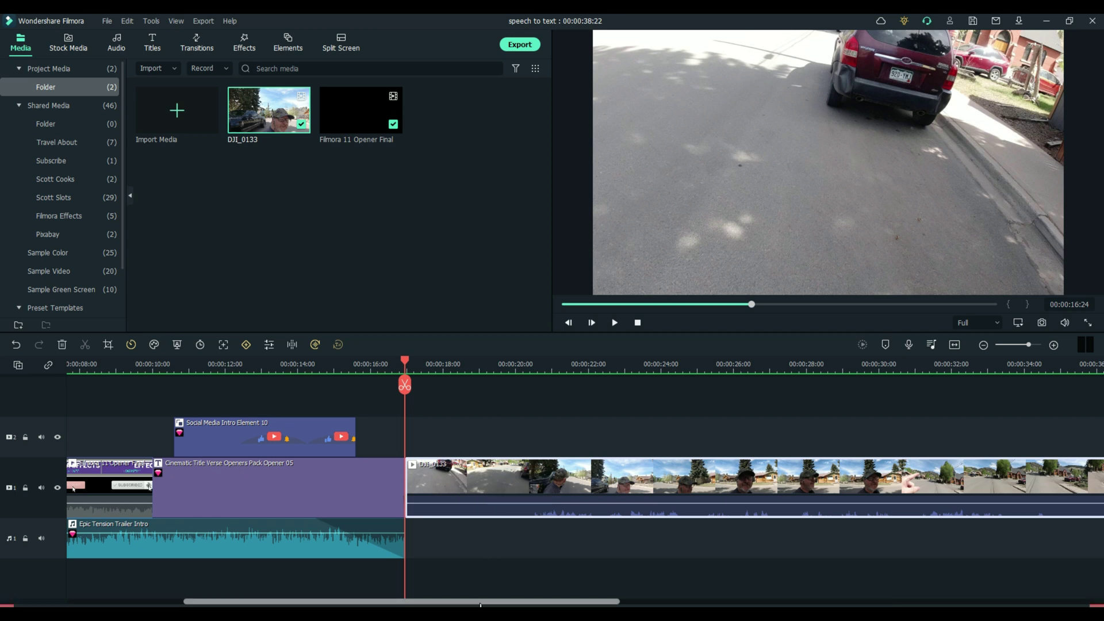
{"action": "scroll", "coordinate": [483, 602], "scroll_direction": "down", "scroll_amount": 3}
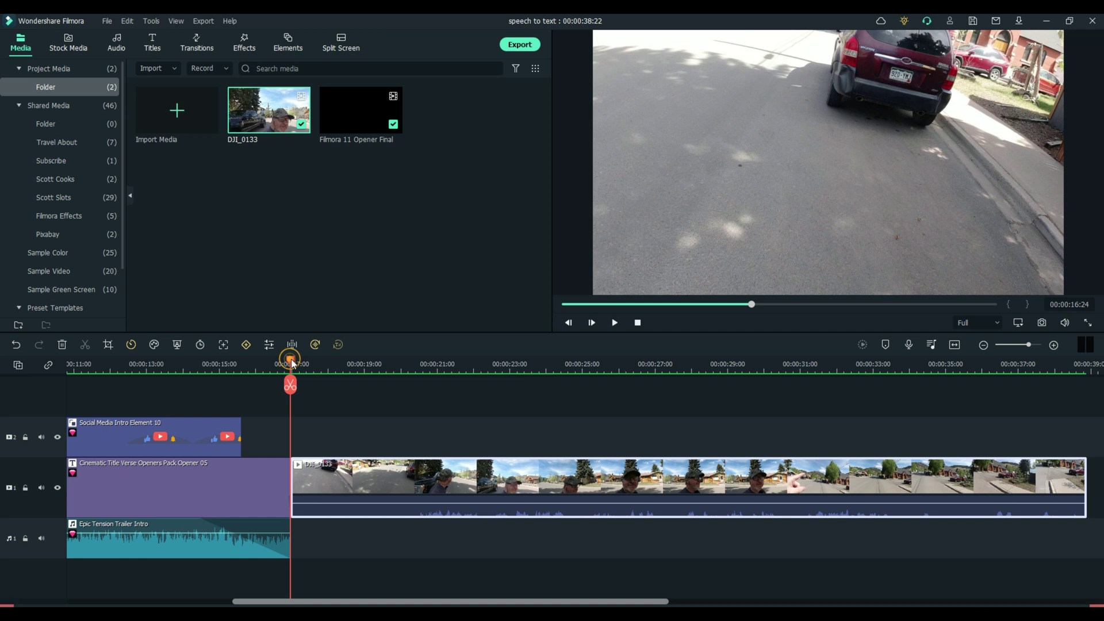
{"action": "left_click_drag", "start_coordinate": [291, 360], "coordinate": [407, 363]}
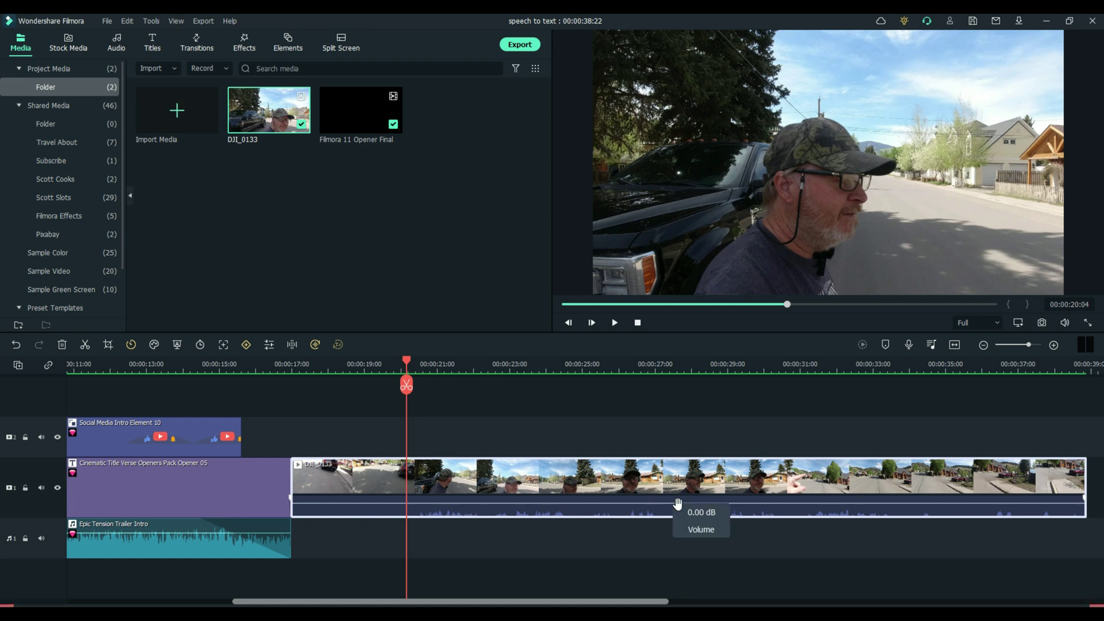
- Play the vlog footage and raise the DJI_0133 clip's volume line while listening
{"action": "left_click", "coordinate": [408, 365]}
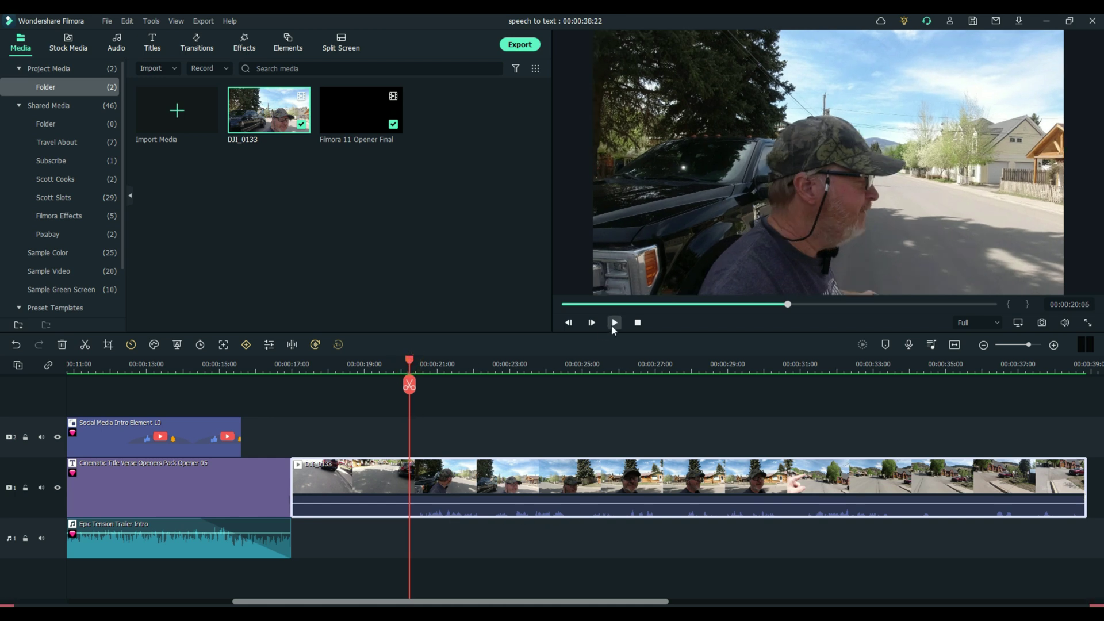
{"action": "left_click", "coordinate": [613, 325]}
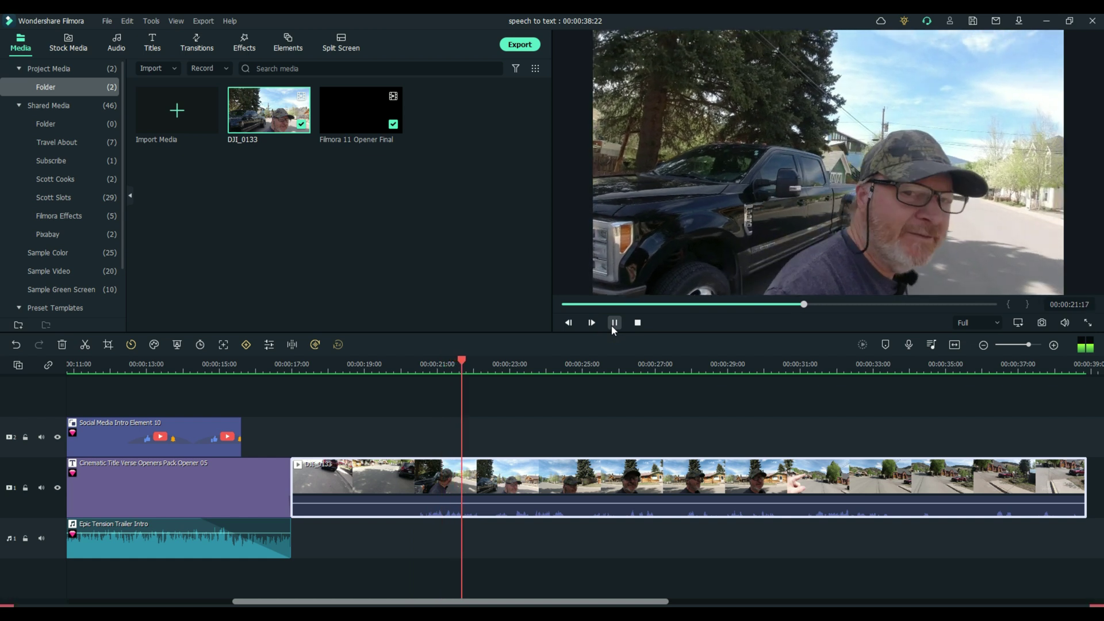
{"action": "left_click", "coordinate": [614, 323]}
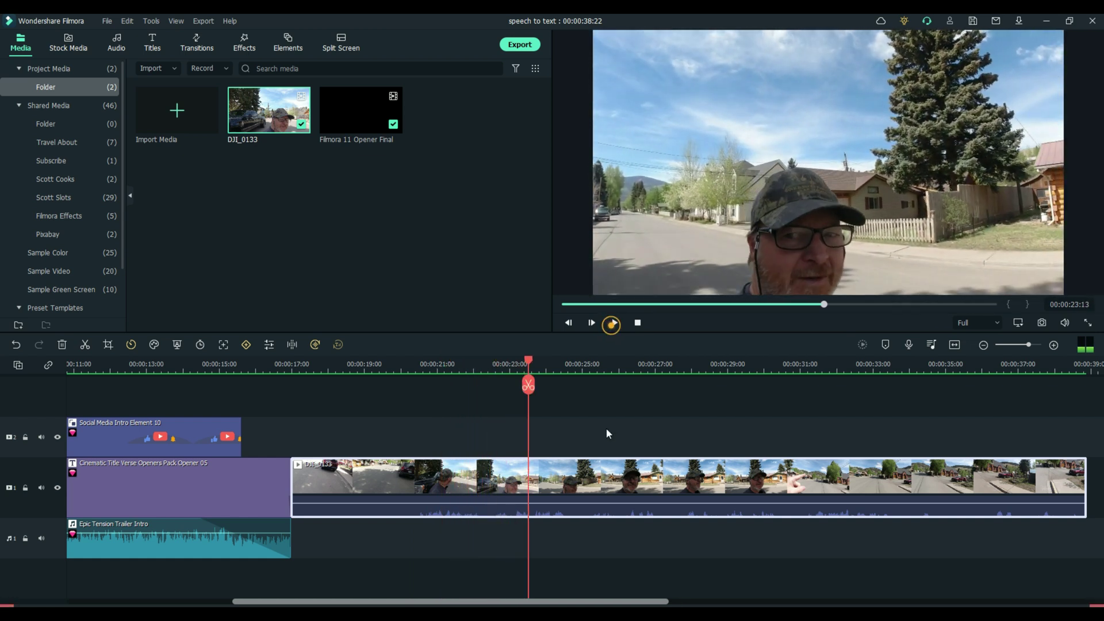
{"action": "left_click_drag", "start_coordinate": [607, 505], "coordinate": [606, 497]}
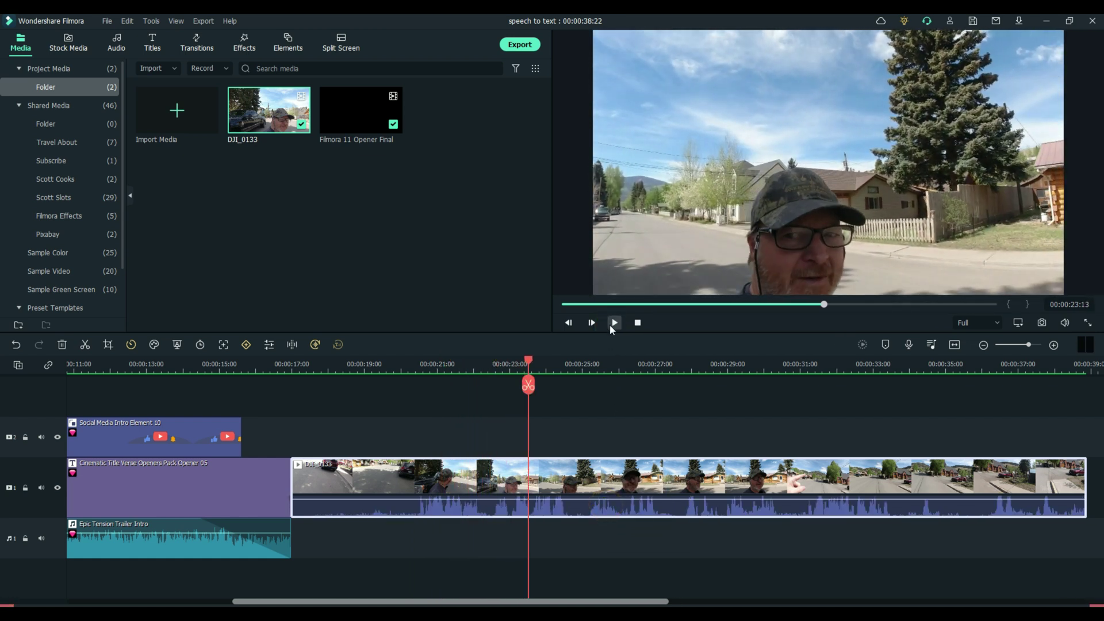
{"action": "left_click", "coordinate": [613, 323]}
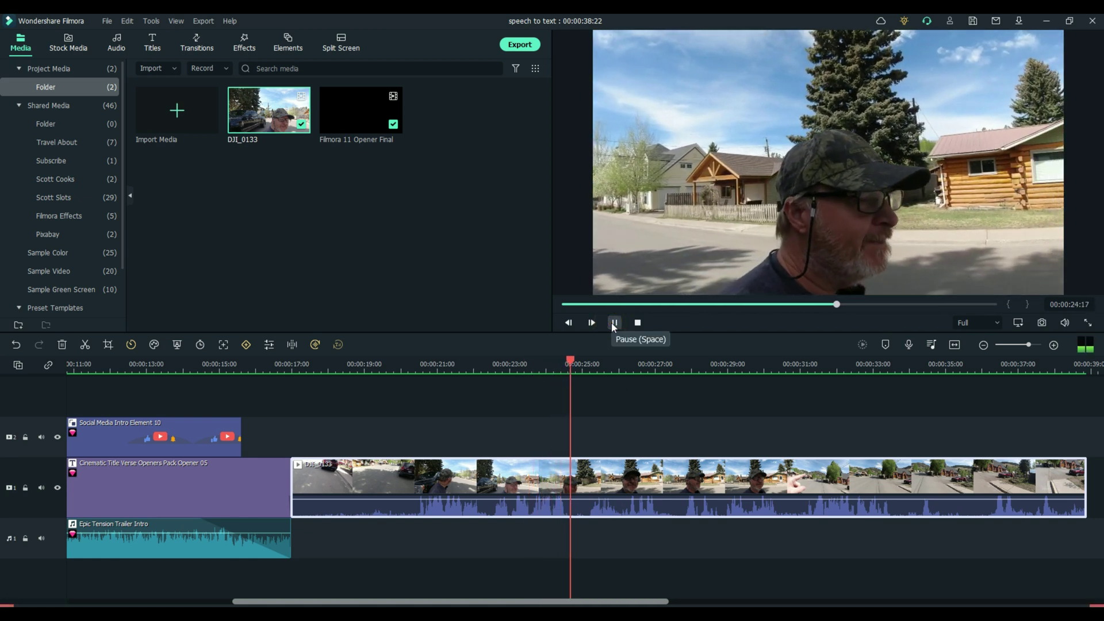
{"action": "left_click", "coordinate": [613, 323]}
- Split the clip at 00:00:20:09, delete the opening part, and adjust its volume
{"action": "left_click_drag", "start_coordinate": [588, 359], "coordinate": [415, 364]}
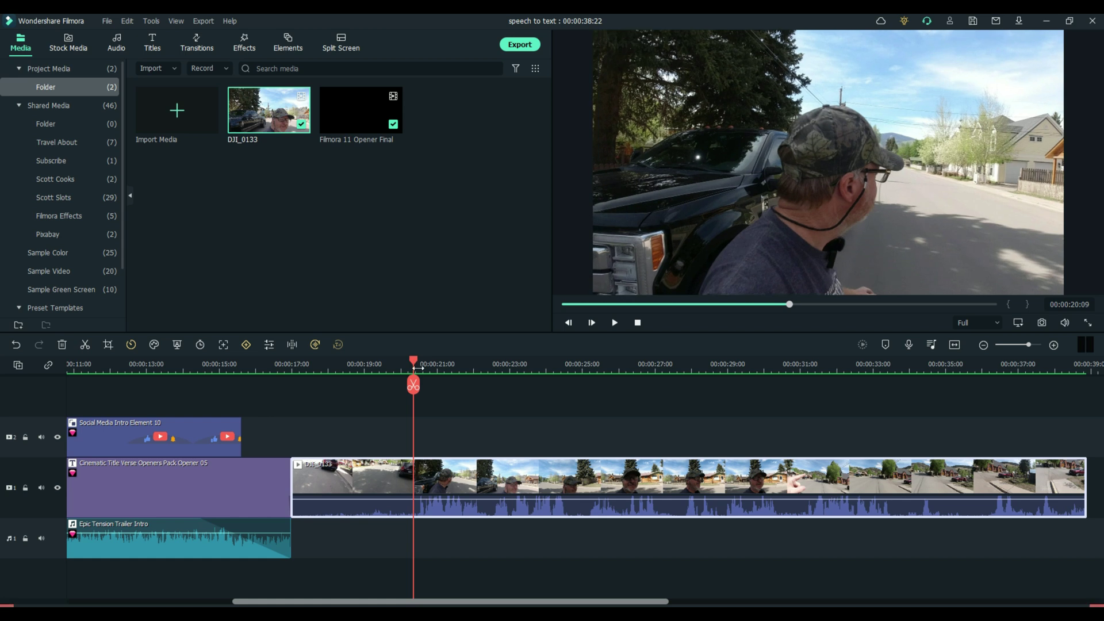
{"action": "left_click", "coordinate": [413, 385]}
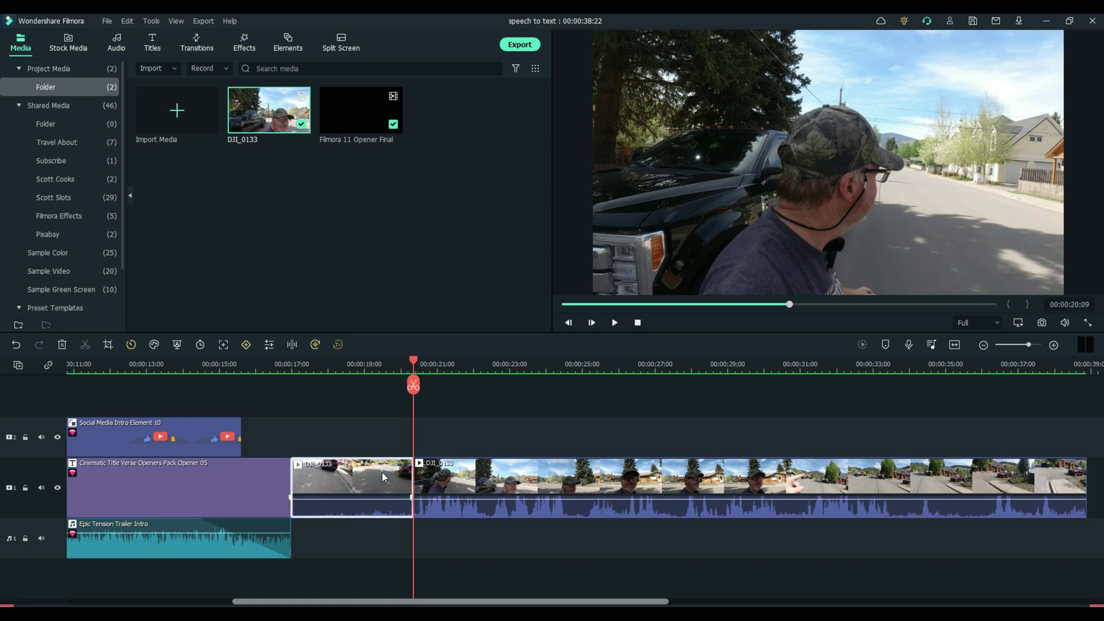
{"action": "key", "text": "Delete"}
{"action": "left_click_drag", "start_coordinate": [402, 497], "coordinate": [403, 505]}
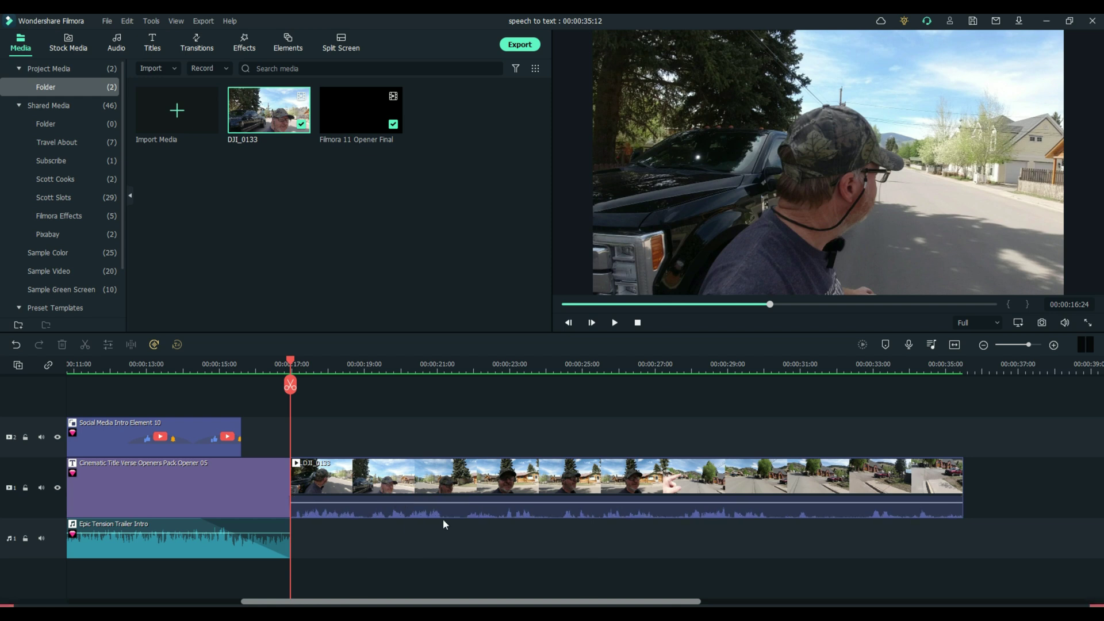
- Enter 0 dB as the DJI_0133 clip's volume in its Audio settings
{"action": "double_click", "coordinate": [443, 517]}
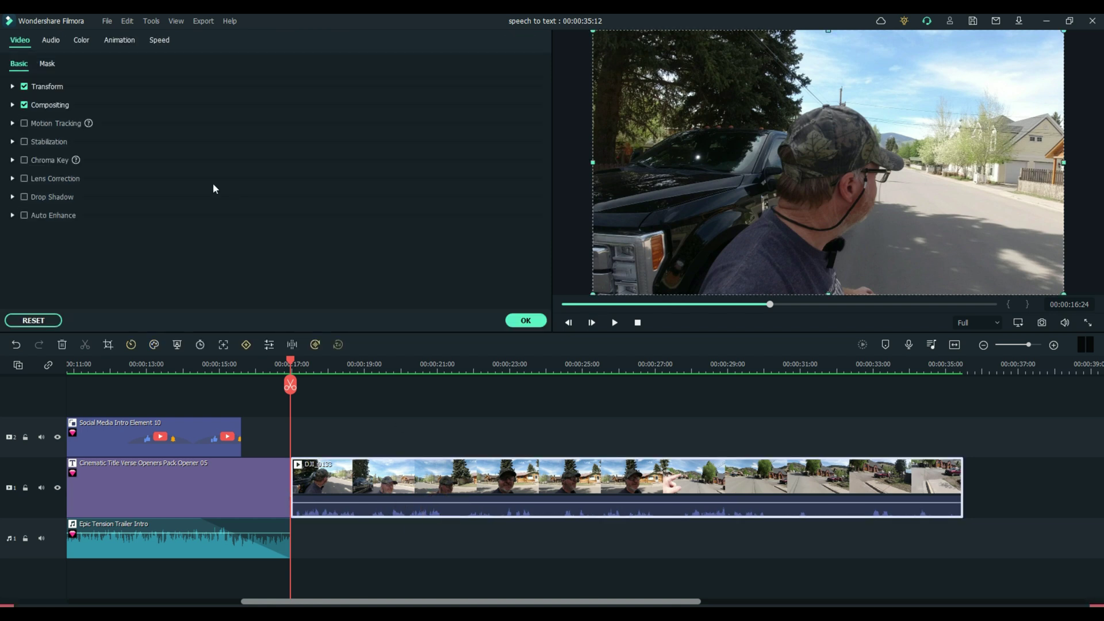
{"action": "left_click", "coordinate": [52, 41]}
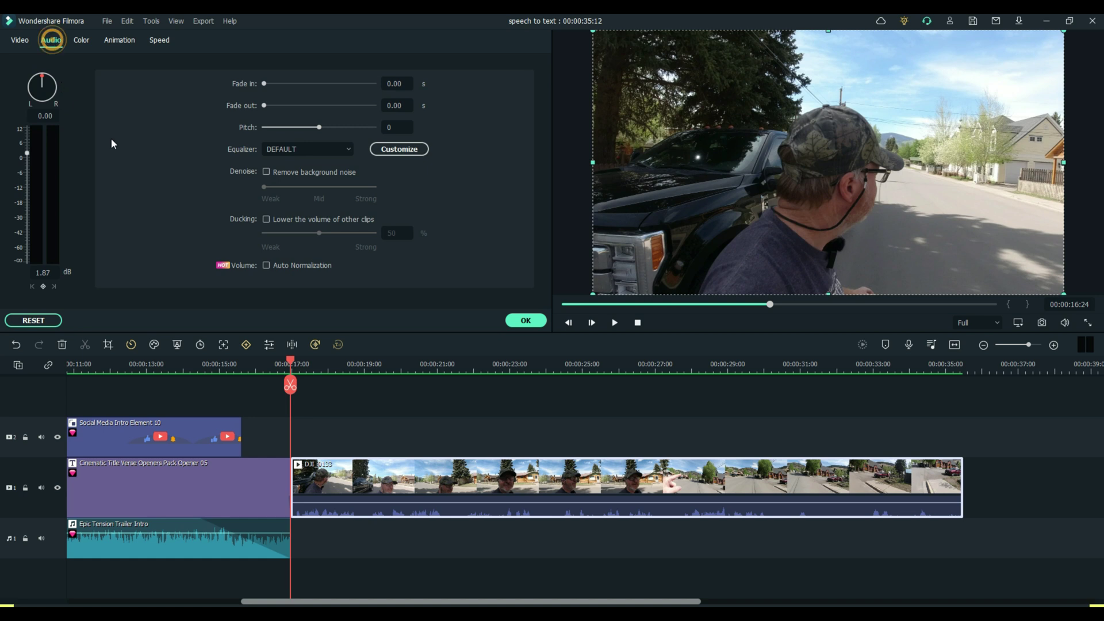
{"action": "left_click", "coordinate": [45, 273]}
{"action": "type", "text": "0"}
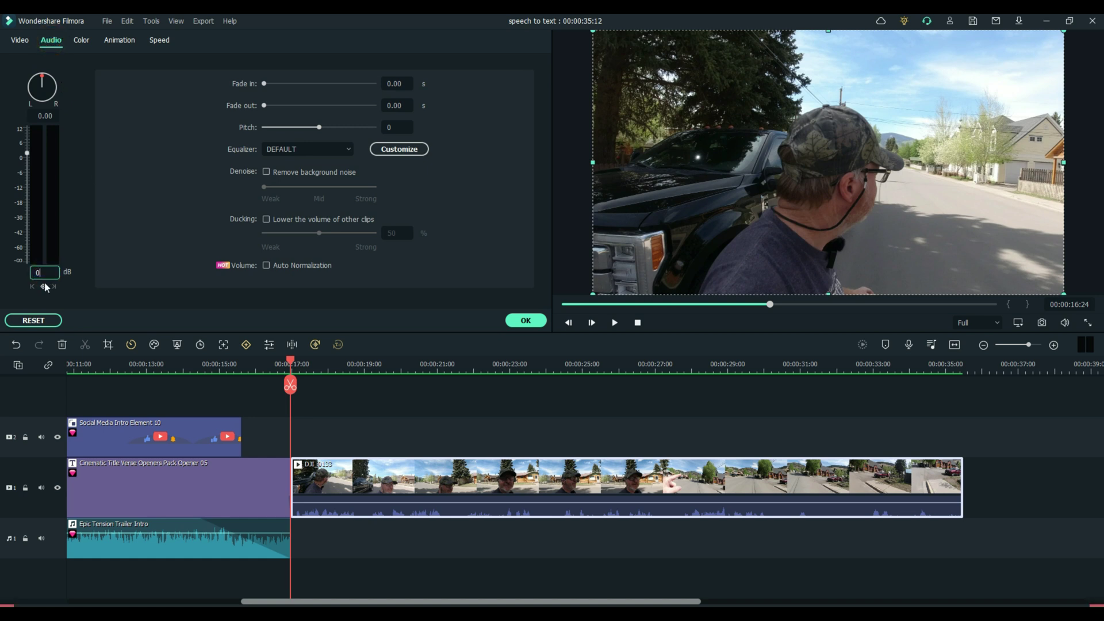
{"action": "left_click", "coordinate": [524, 321]}
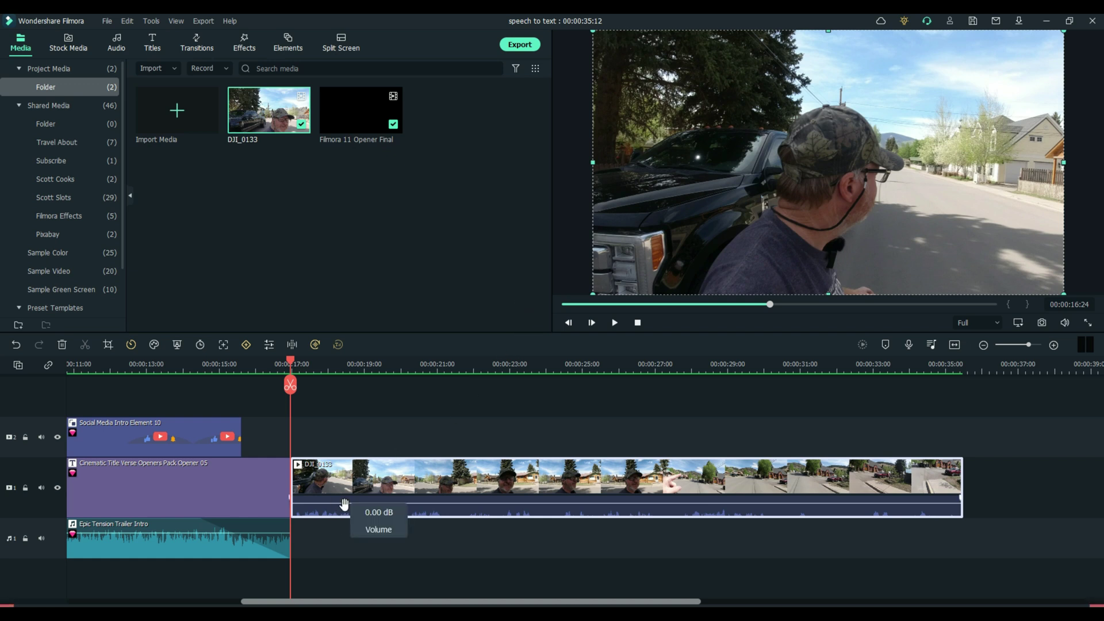
{"action": "mouse_move", "coordinate": [294, 366]}
{"action": "left_mouse_down"}
{"action": "mouse_move", "coordinate": [567, 374]}
{"action": "mouse_move", "coordinate": [736, 395]}
{"action": "mouse_move", "coordinate": [303, 400]}
{"action": "left_mouse_up"}
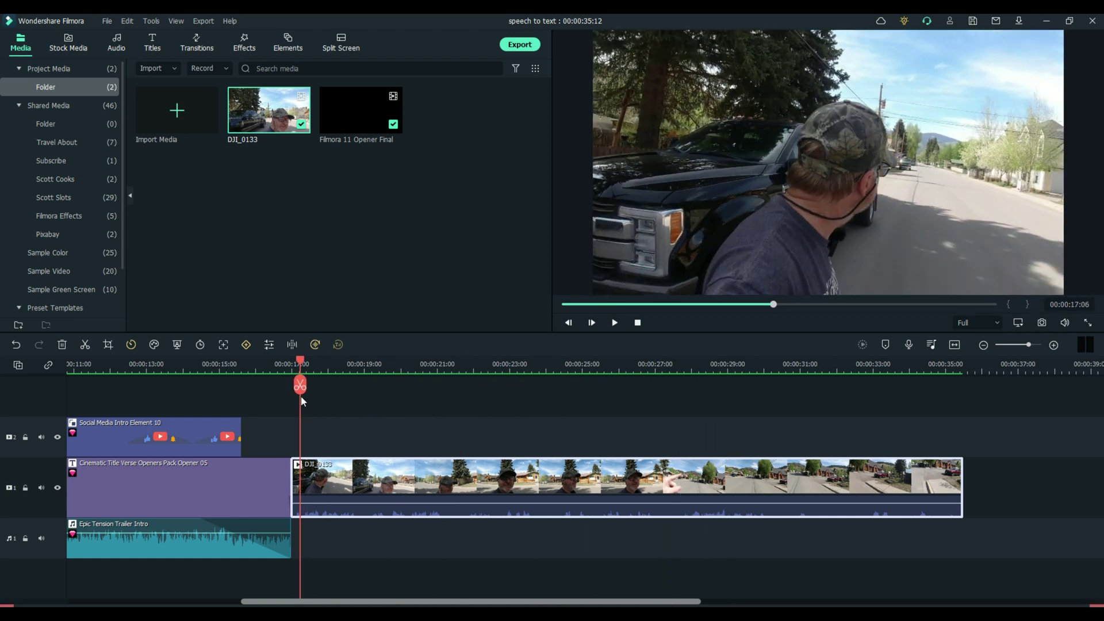
- Run Speech-to-Text on the DJI_0133 clip in English (US) with auto-match to the timeline
{"action": "left_click", "coordinate": [442, 482]}
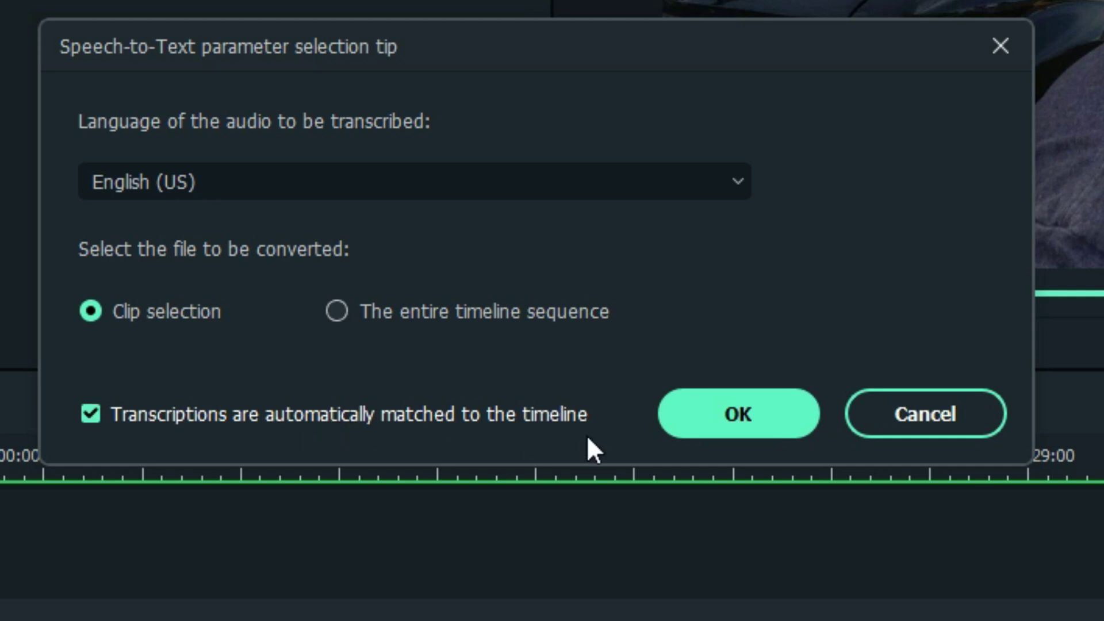
{"action": "left_click", "coordinate": [745, 419]}
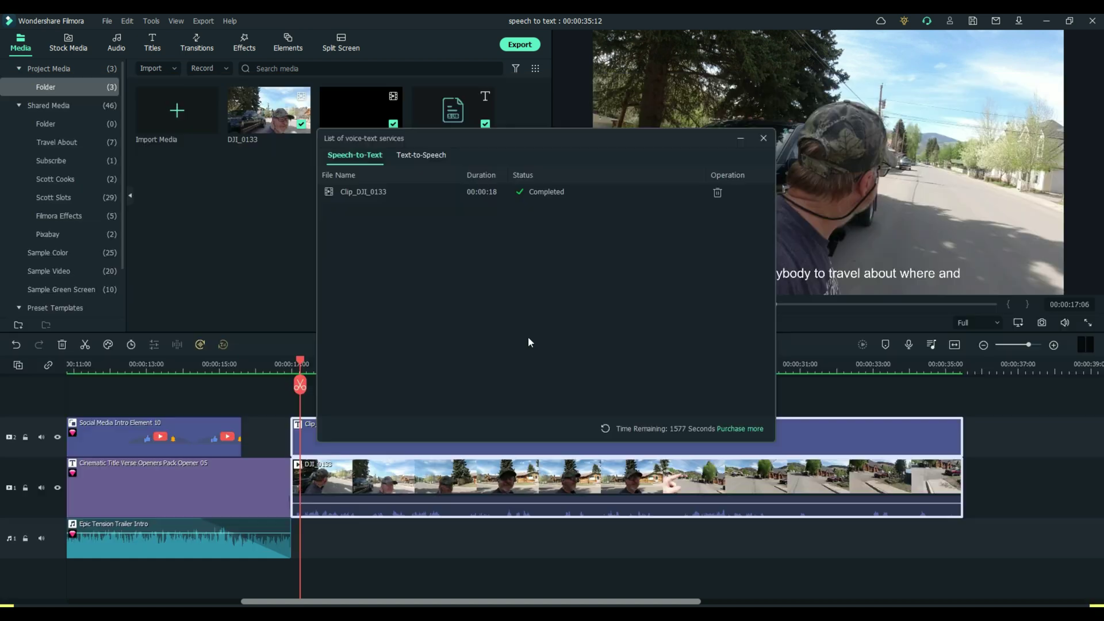
- Close the voice-text services list once the transcription job completes
{"action": "left_click", "coordinate": [764, 139]}
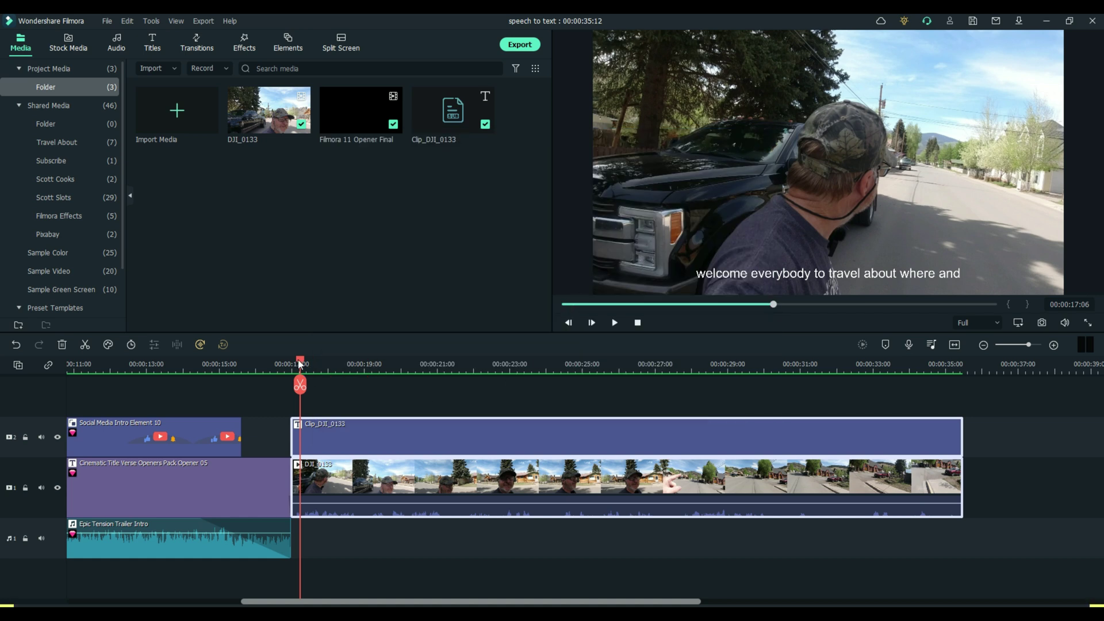
{"action": "left_click_drag", "start_coordinate": [299, 361], "coordinate": [292, 360]}
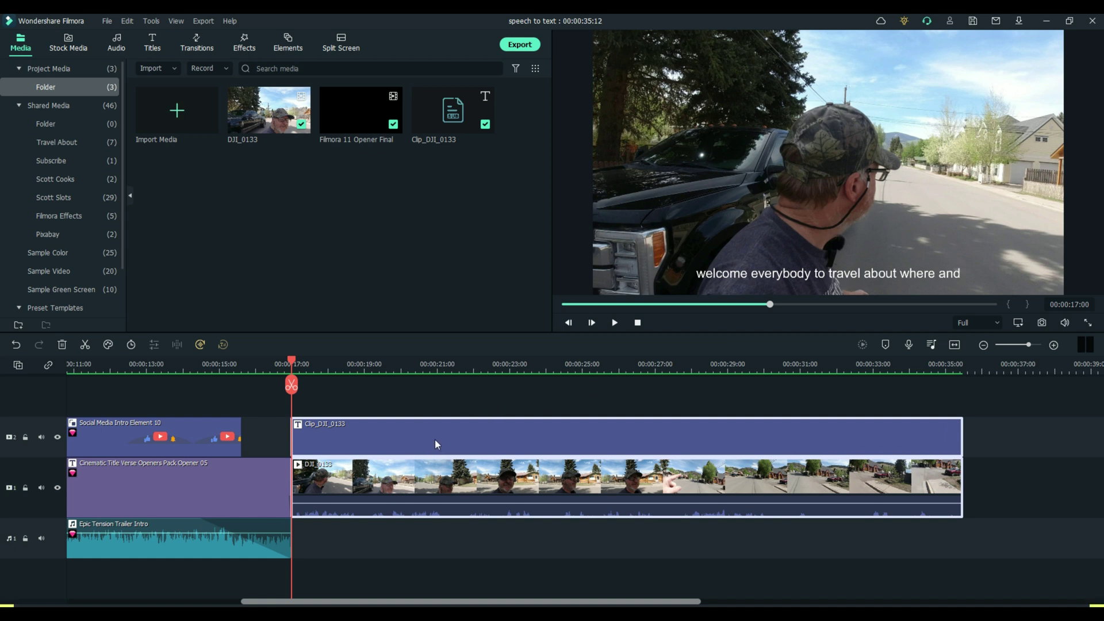
{"action": "left_click", "coordinate": [615, 324]}
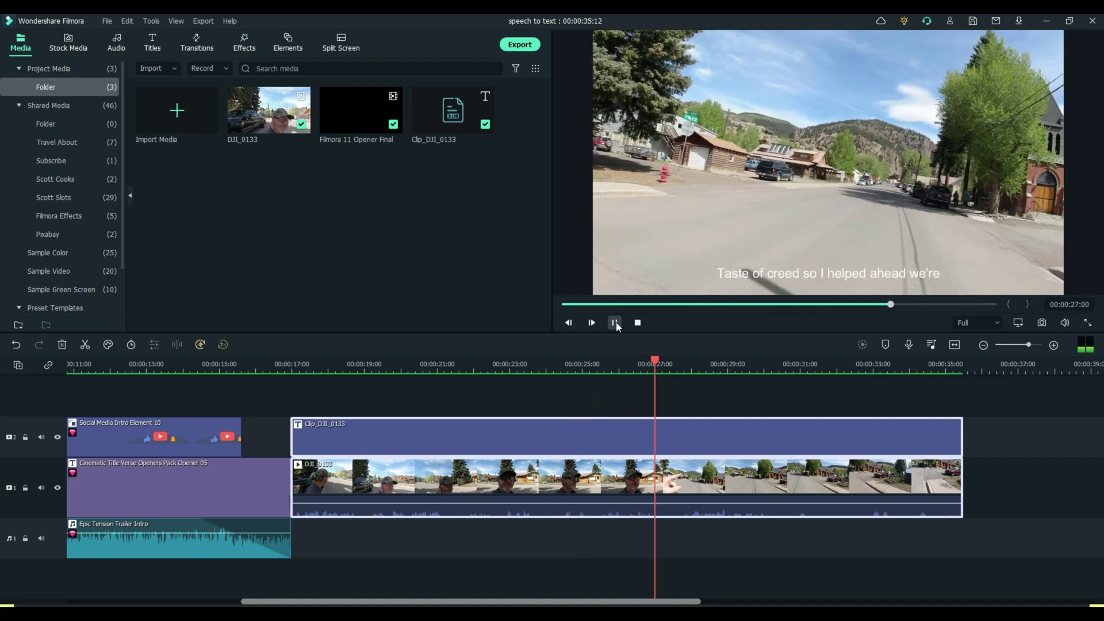
{"action": "left_click", "coordinate": [616, 323]}
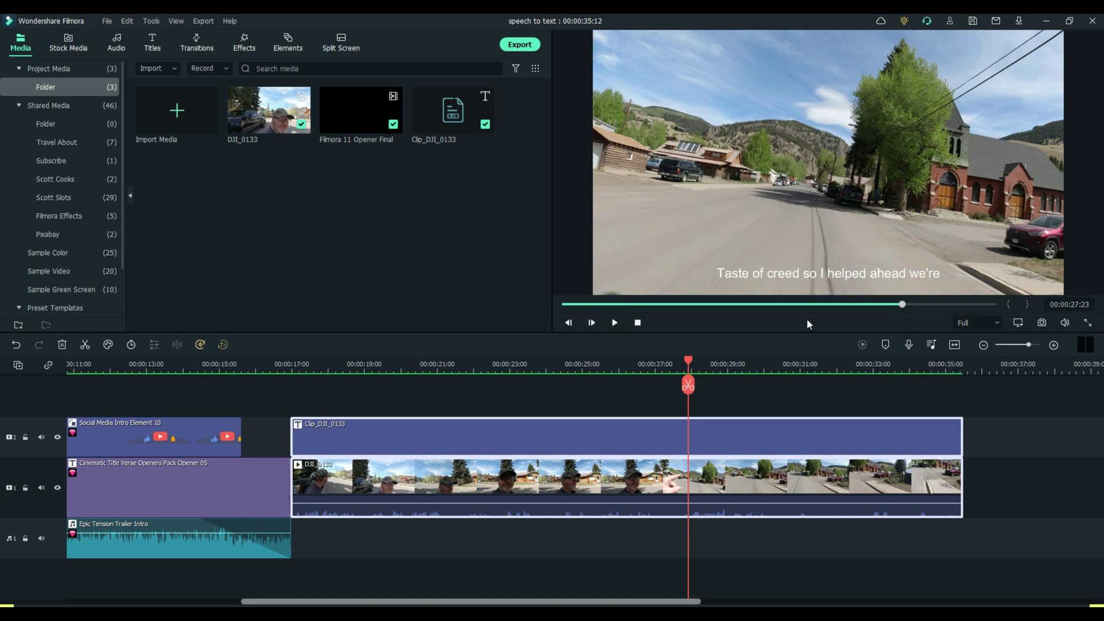
{"action": "left_click", "coordinate": [616, 323]}
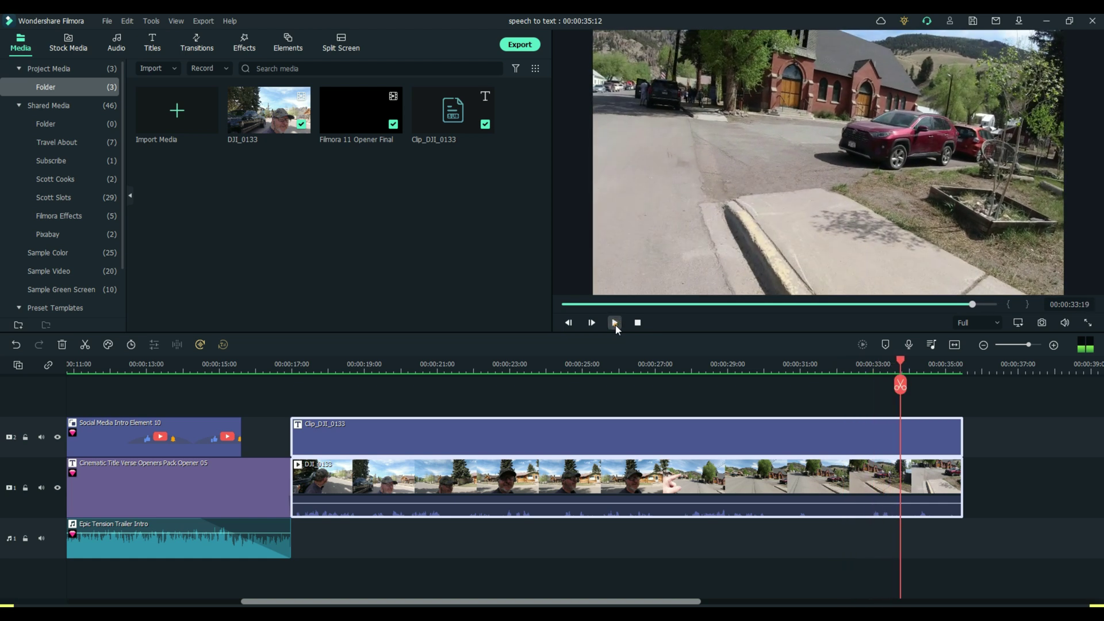
{"action": "left_click", "coordinate": [615, 323]}
{"action": "mouse_move", "coordinate": [901, 362]}
{"action": "left_mouse_down"}
{"action": "mouse_move", "coordinate": [468, 360]}
{"action": "mouse_move", "coordinate": [296, 345]}
{"action": "left_mouse_up"}
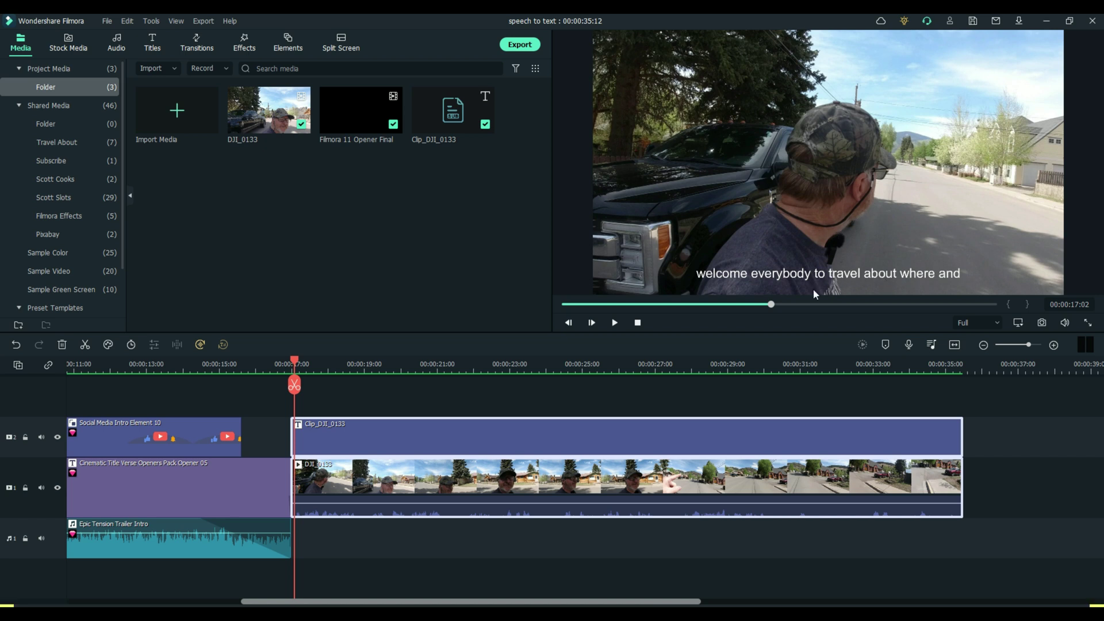
- Correct the first subtitle to 'Travel About' and replace its closing words with 'today we are'
{"action": "double_click", "coordinate": [451, 430]}
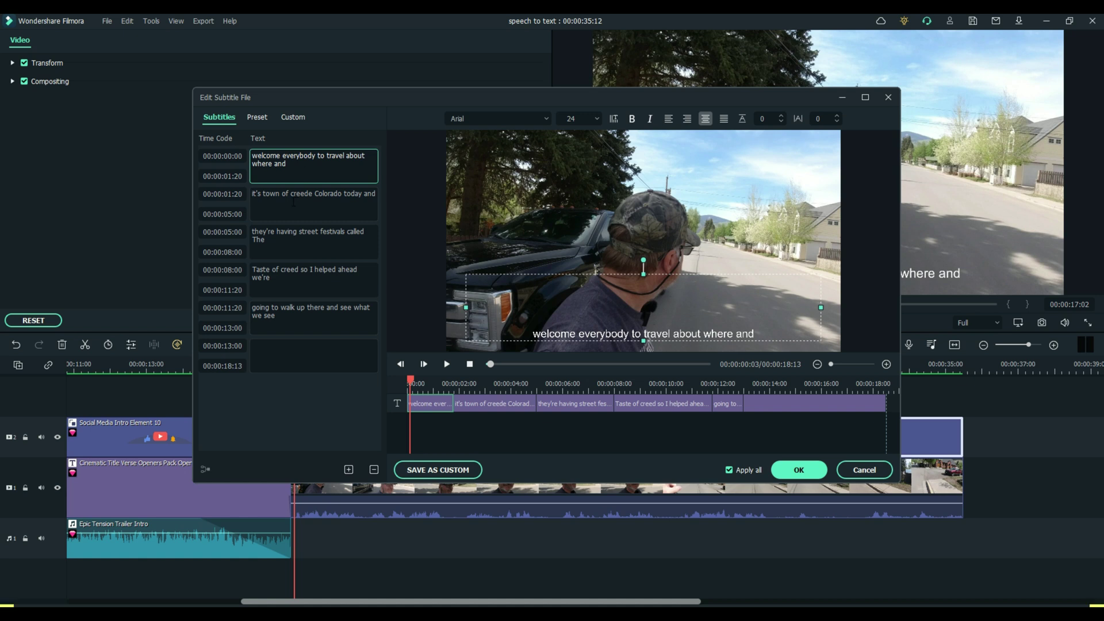
{"action": "left_click", "coordinate": [321, 169]}
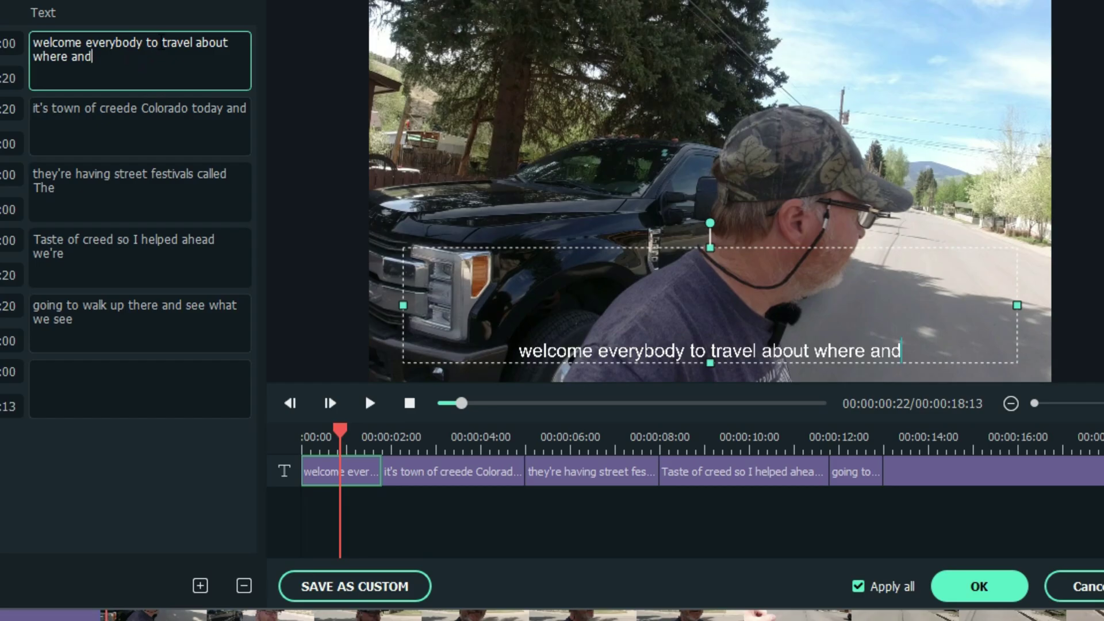
{"action": "left_click", "coordinate": [325, 155]}
{"action": "left_click", "coordinate": [166, 43]}
{"action": "key", "text": "BackSpace"}
{"action": "type", "text": "T"}
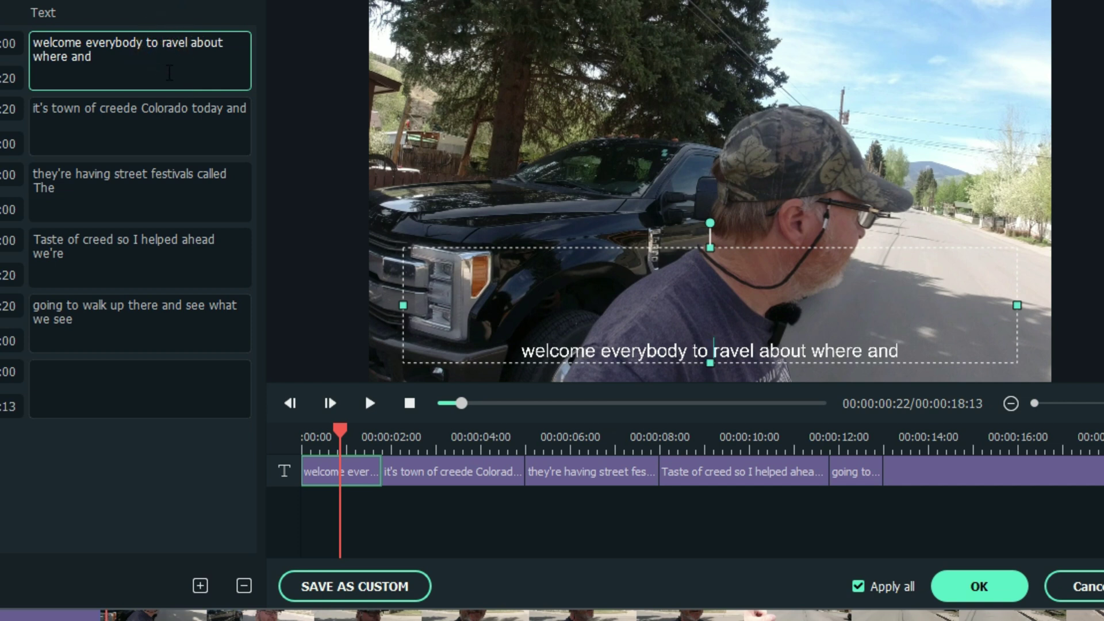
{"action": "left_click_drag", "start_coordinate": [199, 44], "coordinate": [205, 45]}
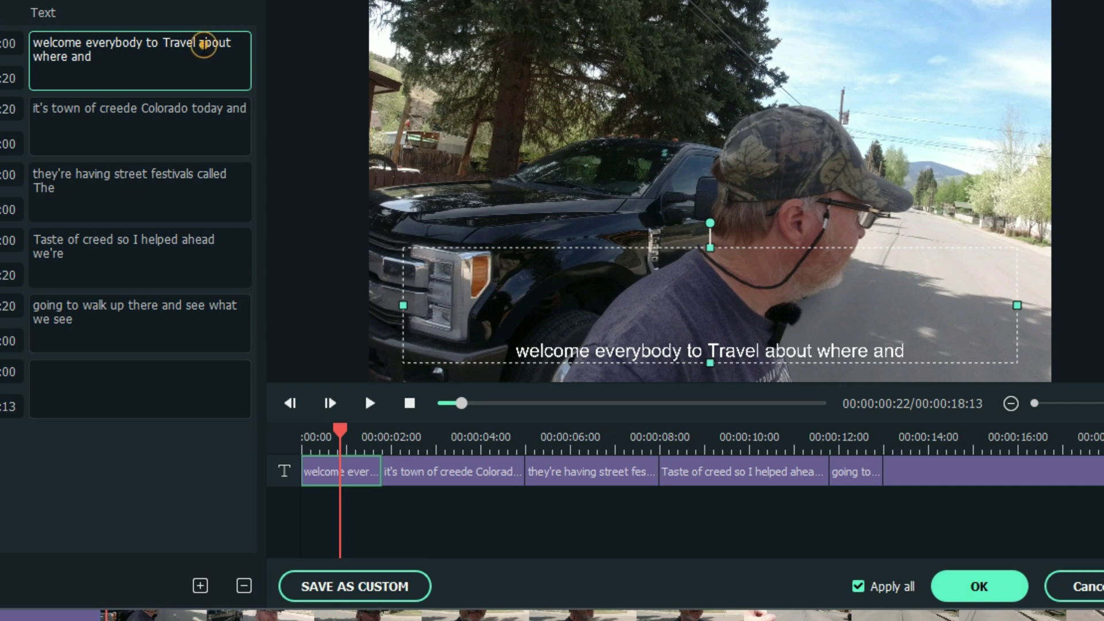
{"action": "type", "text": "A"}
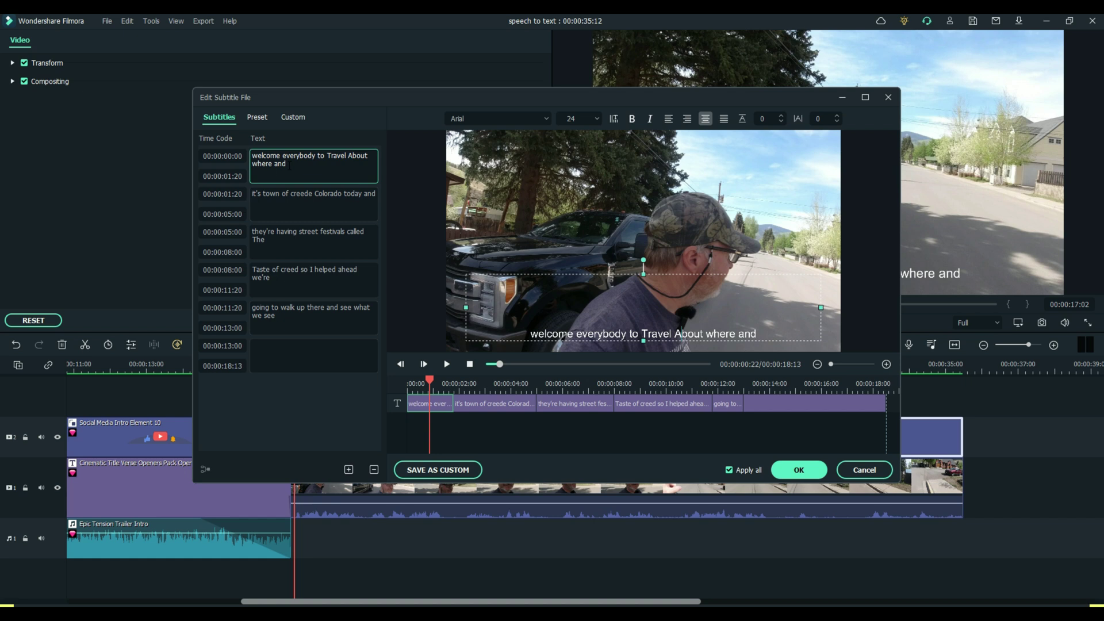
{"action": "left_click_drag", "start_coordinate": [288, 165], "coordinate": [252, 164]}
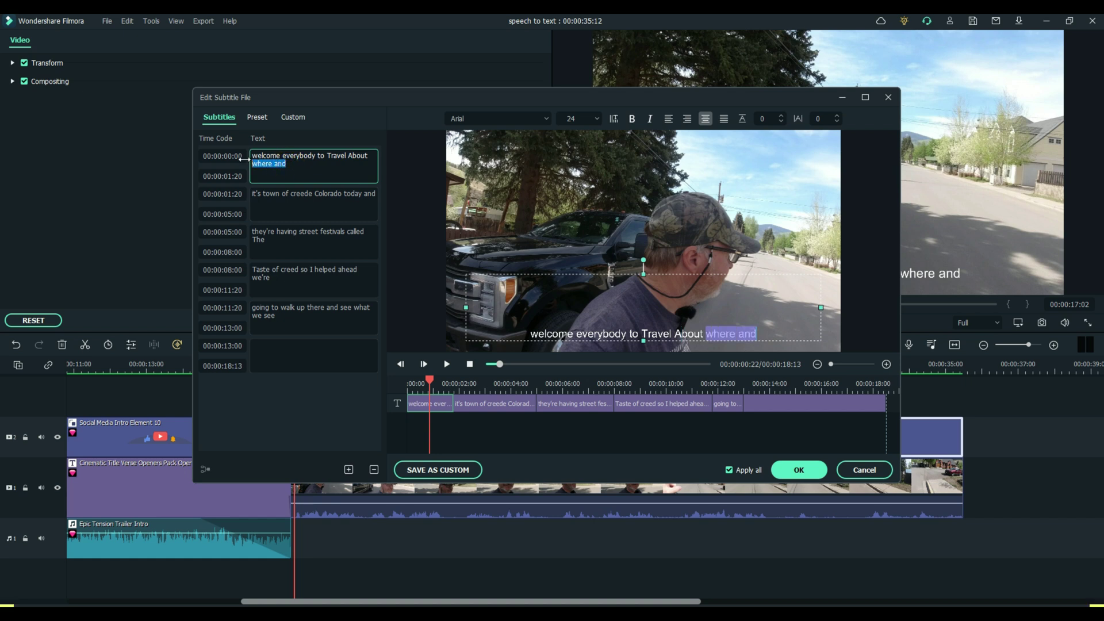
{"action": "type", "text": "t"}
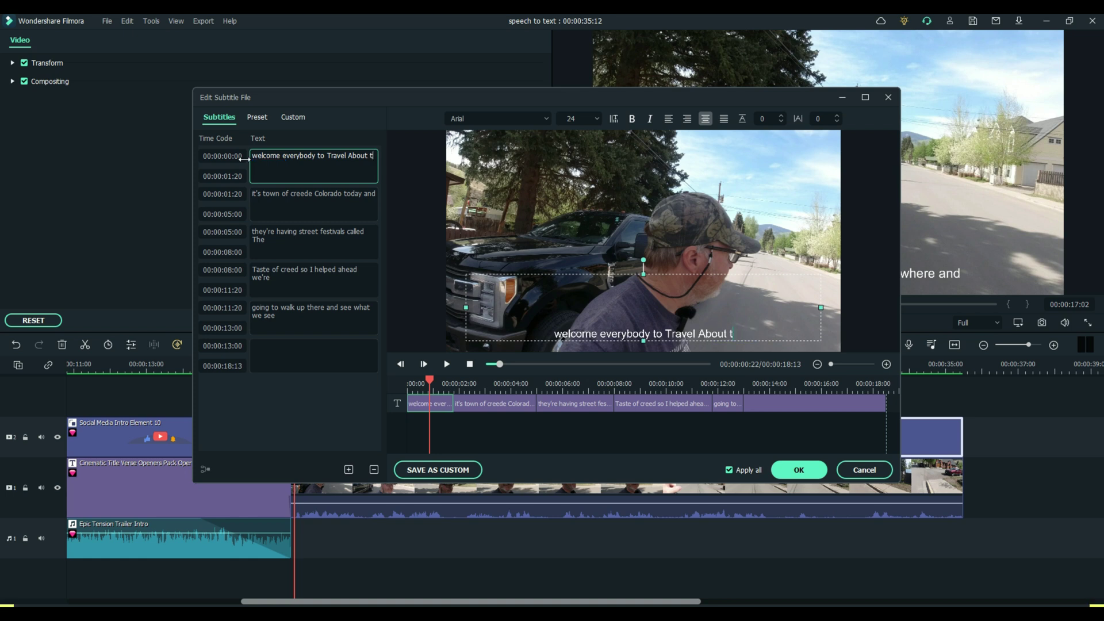
{"action": "type", "text": "oday "}
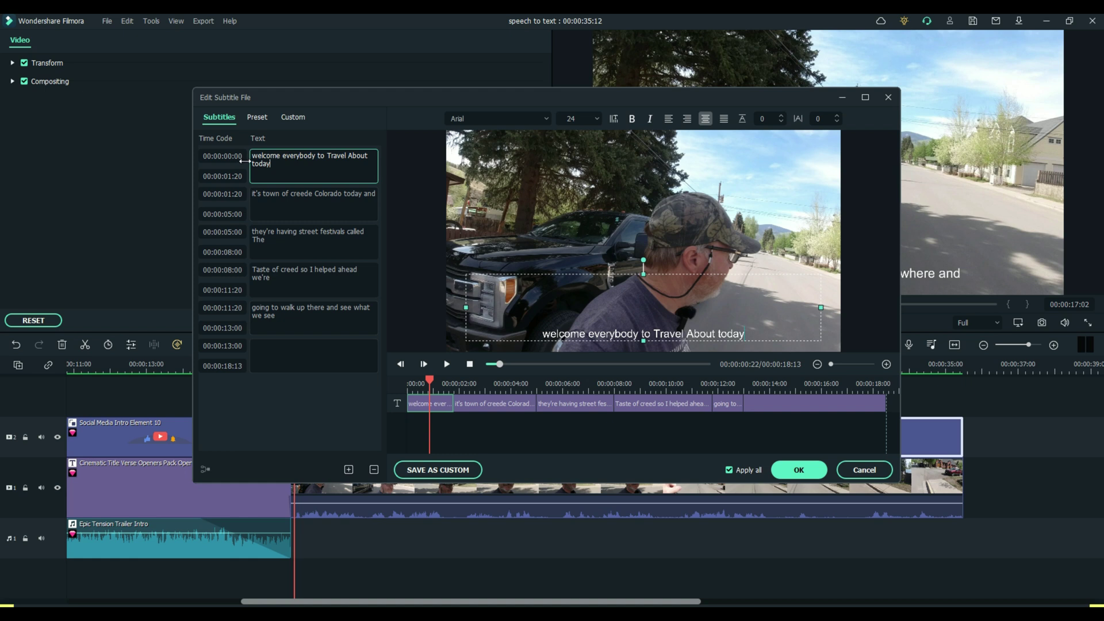
{"action": "type", "text": "we "}
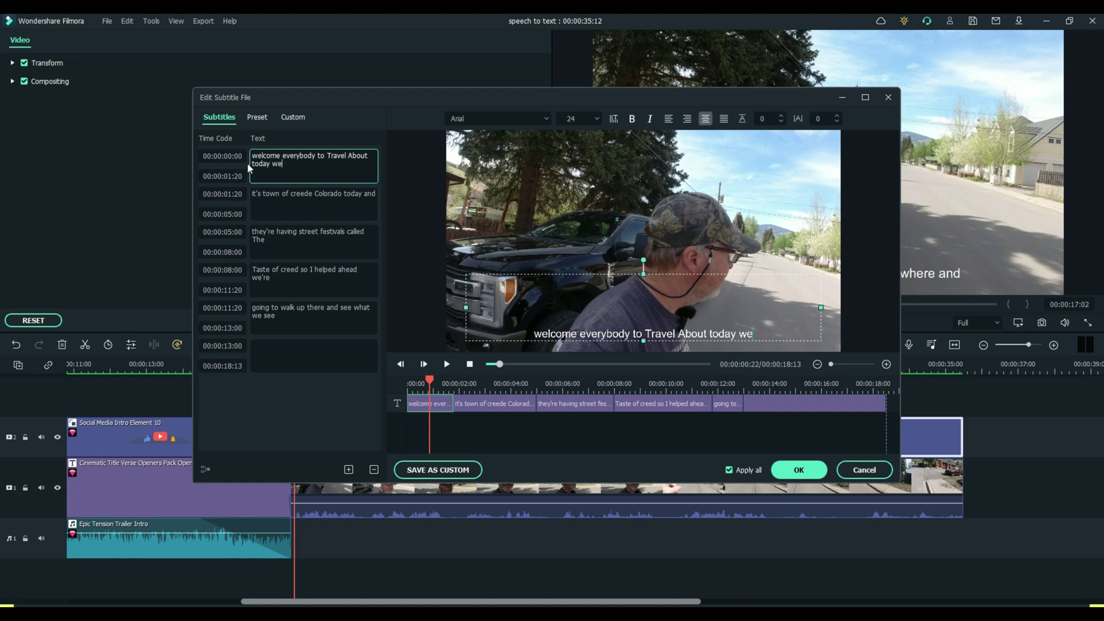
{"action": "type", "text": "are"}
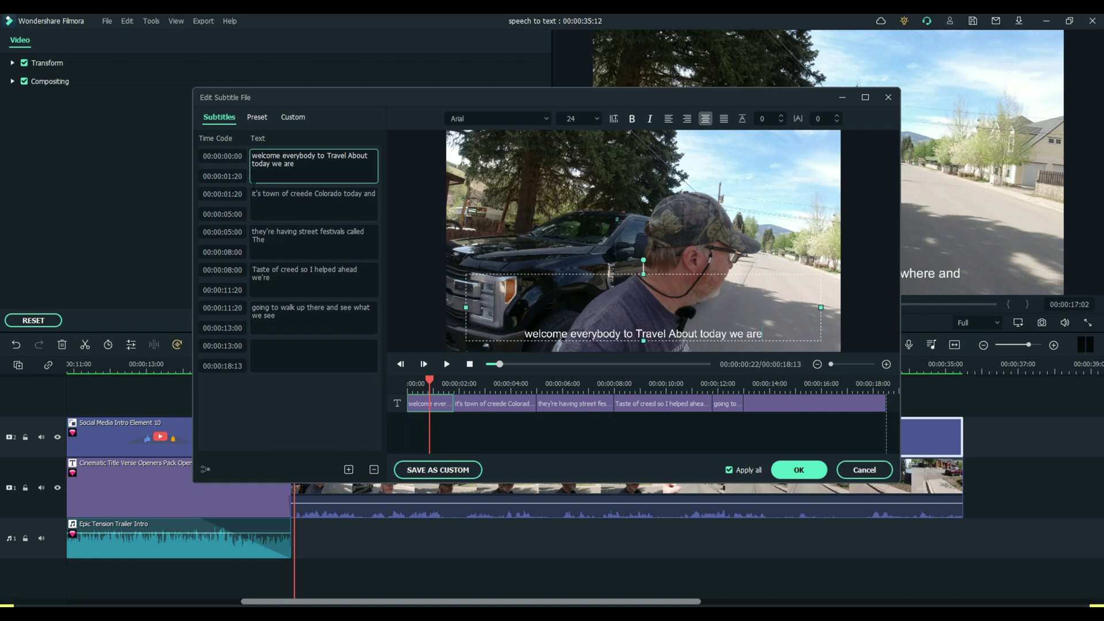
- Change the second subtitle's "it's" to 'in the' and remove 'today'
{"action": "double_click", "coordinate": [255, 193]}
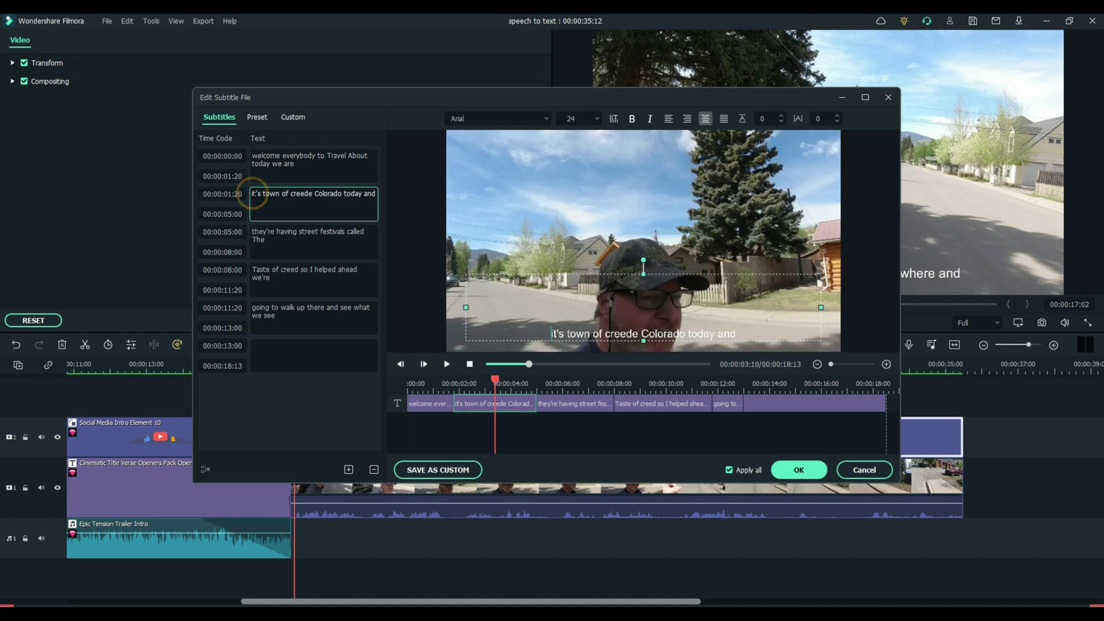
{"action": "type", "text": "i"}
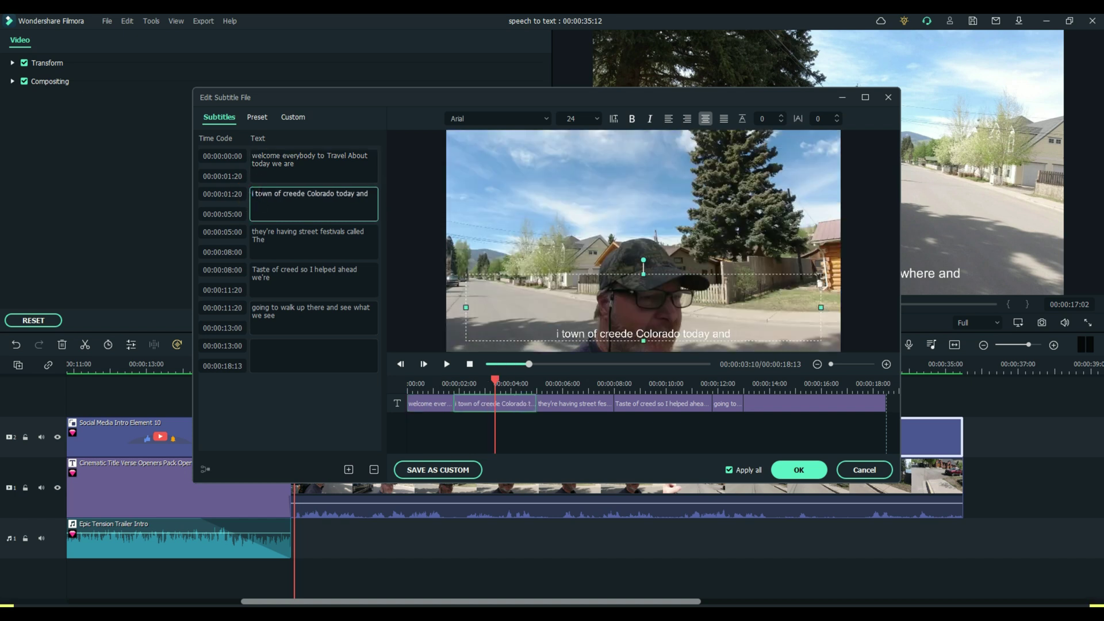
{"action": "type", "text": "n the"}
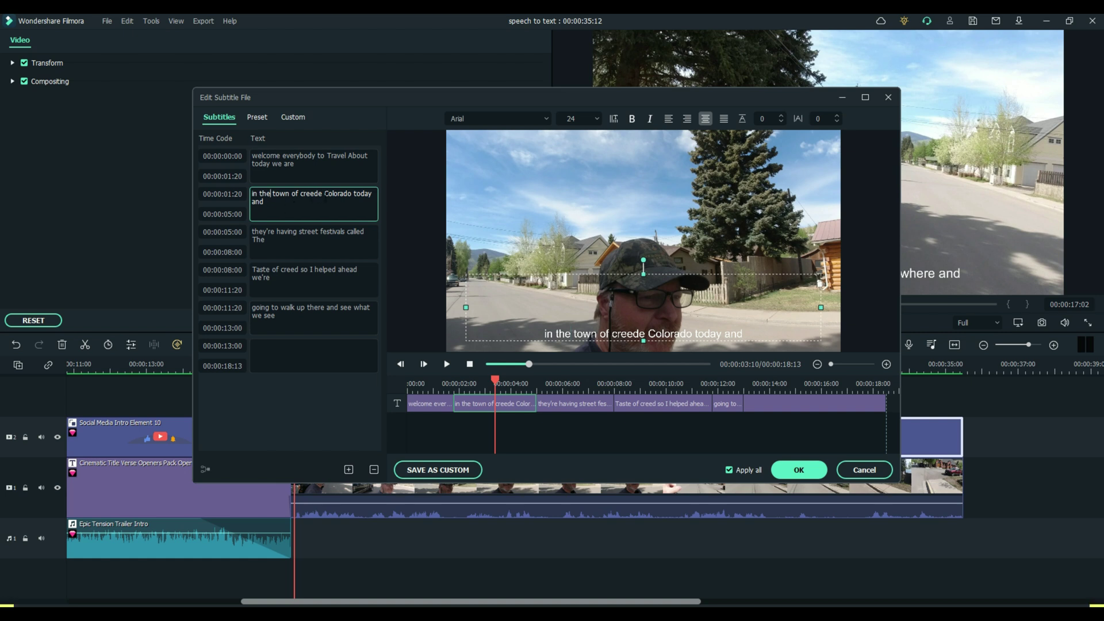
{"action": "left_click_drag", "start_coordinate": [352, 194], "coordinate": [372, 194]}
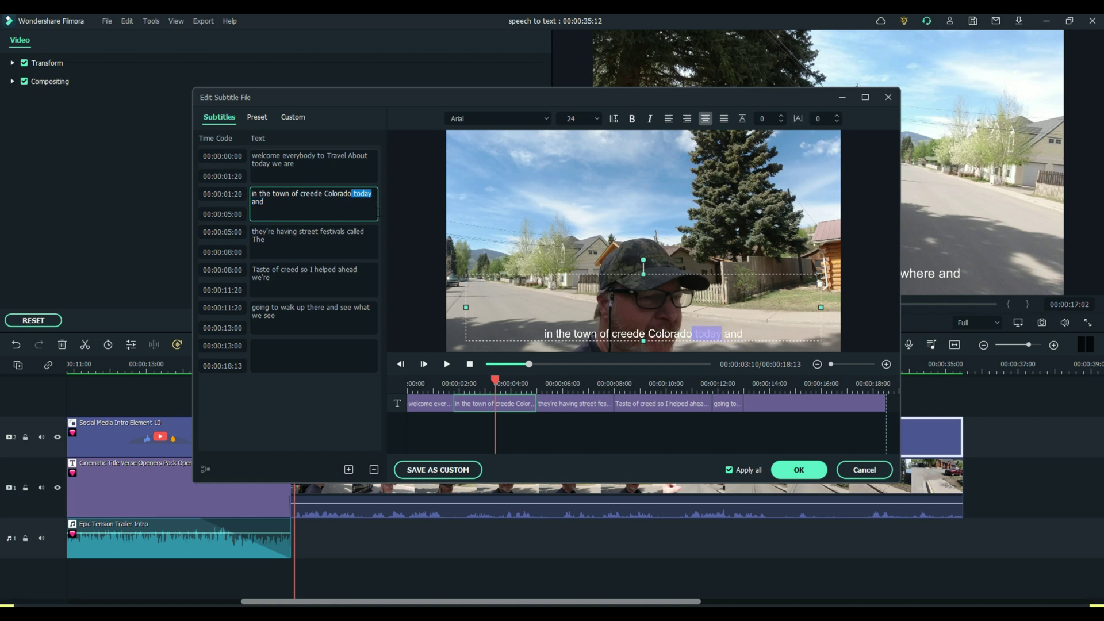
{"action": "key", "text": "BackSpace"}
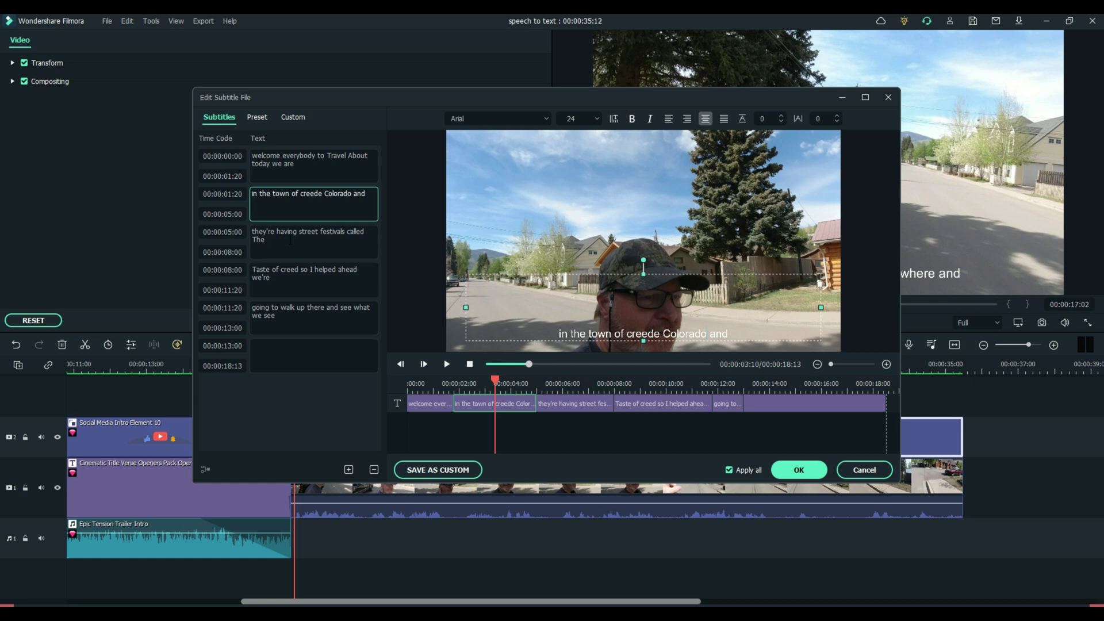
- Add 'a' before 'street', correct 'creed' to 'Creede', and apply the subtitle edits
{"action": "left_click", "coordinate": [299, 235]}
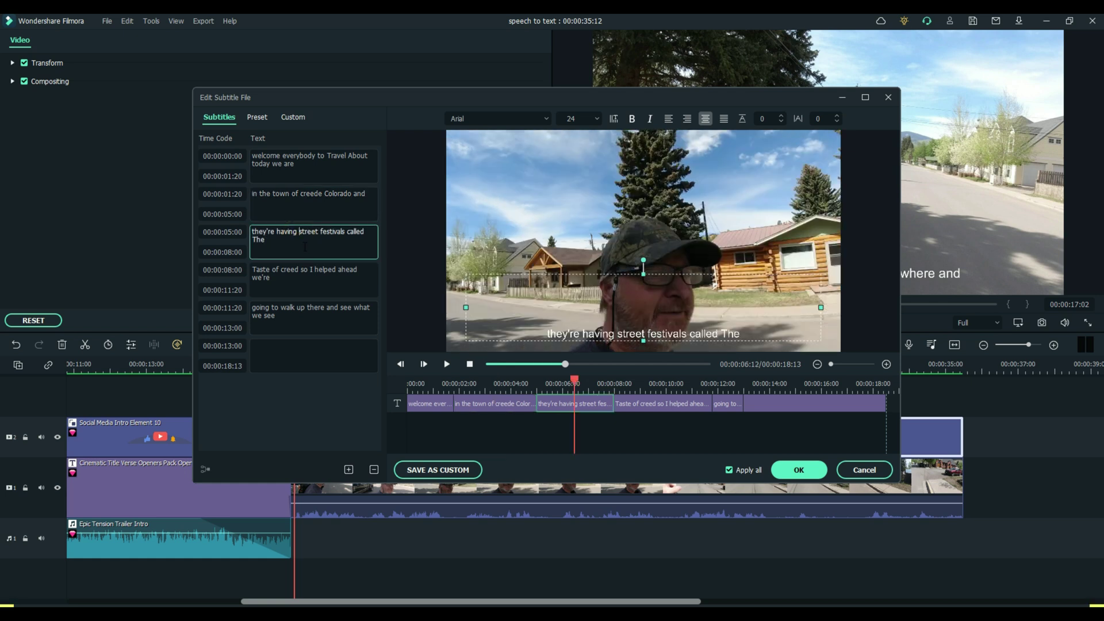
{"action": "type", "text": "a"}
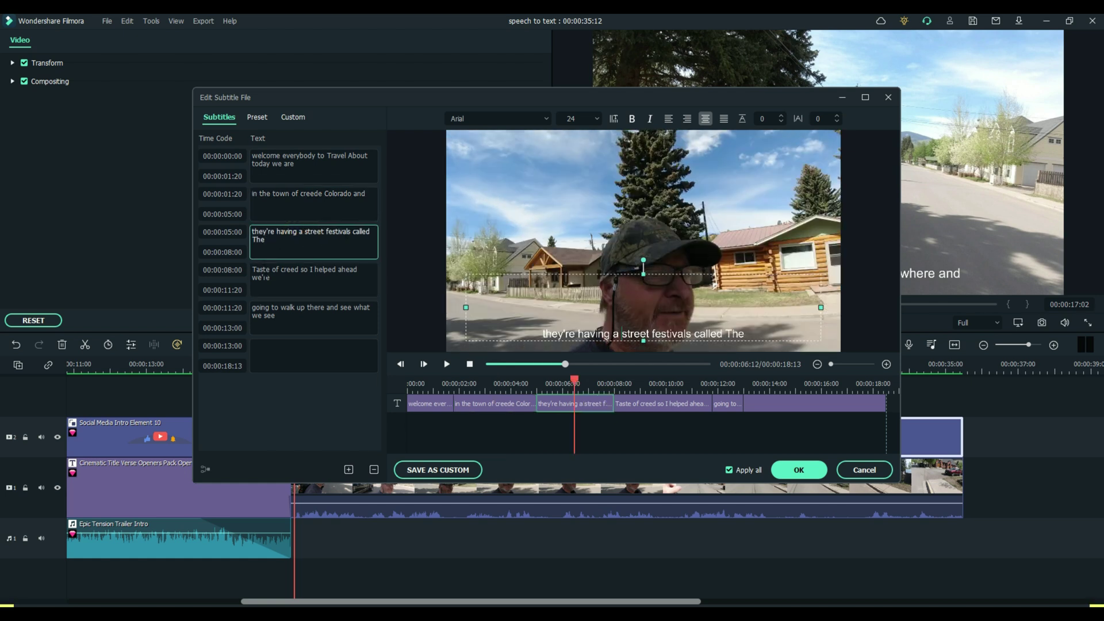
{"action": "left_click", "coordinate": [281, 270]}
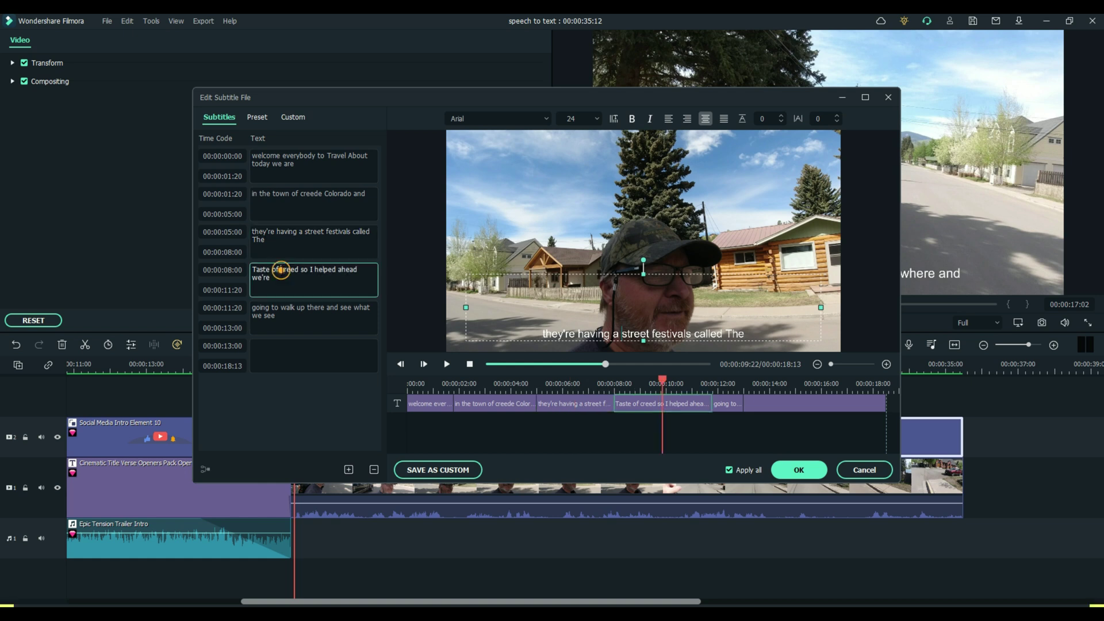
{"action": "key", "text": "shift+Right"}
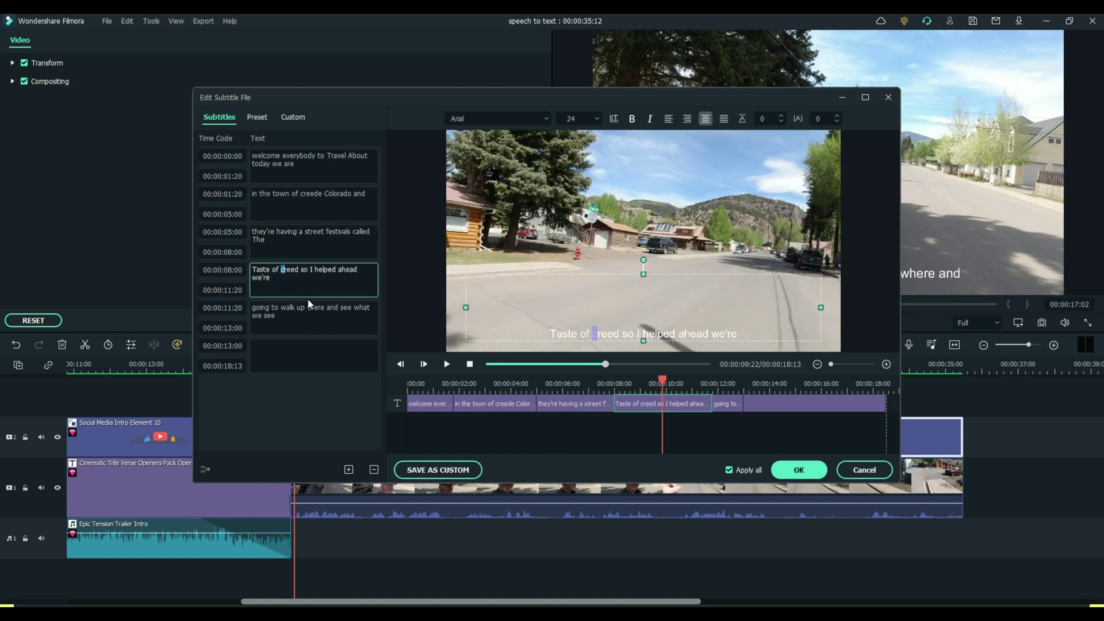
{"action": "type", "text": "C"}
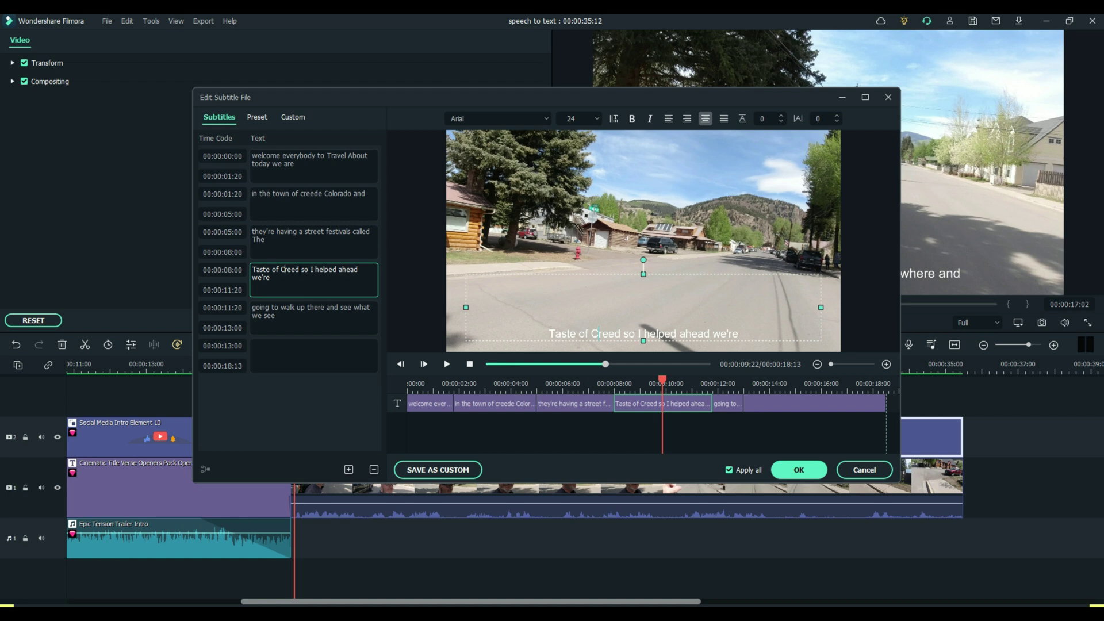
{"action": "left_click", "coordinate": [299, 269]}
{"action": "type", "text": "e"}
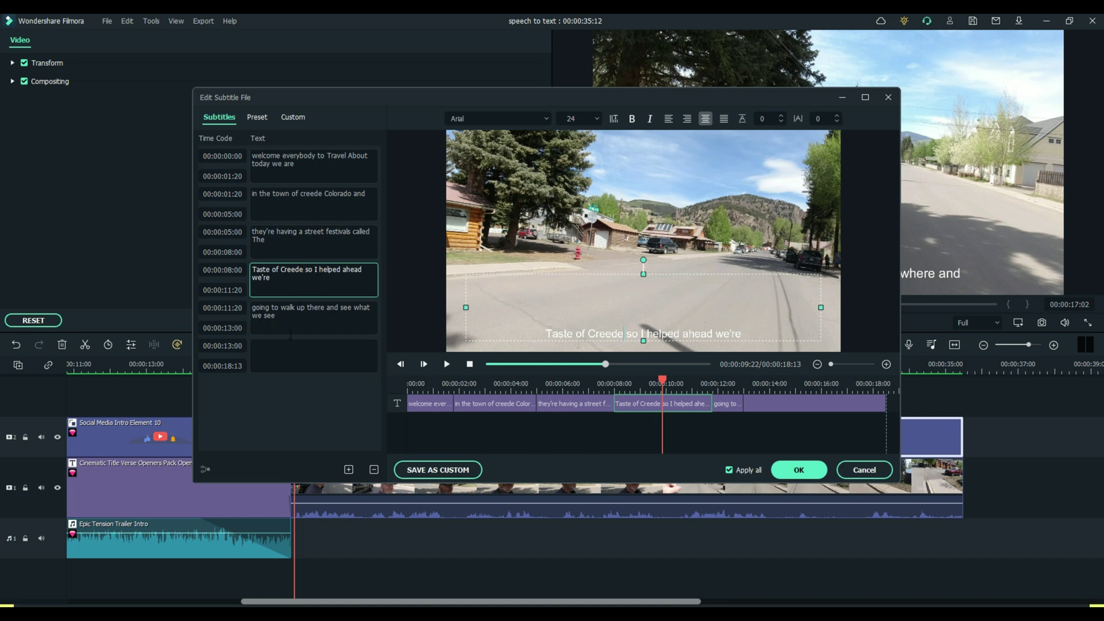
{"action": "left_click", "coordinate": [799, 470]}
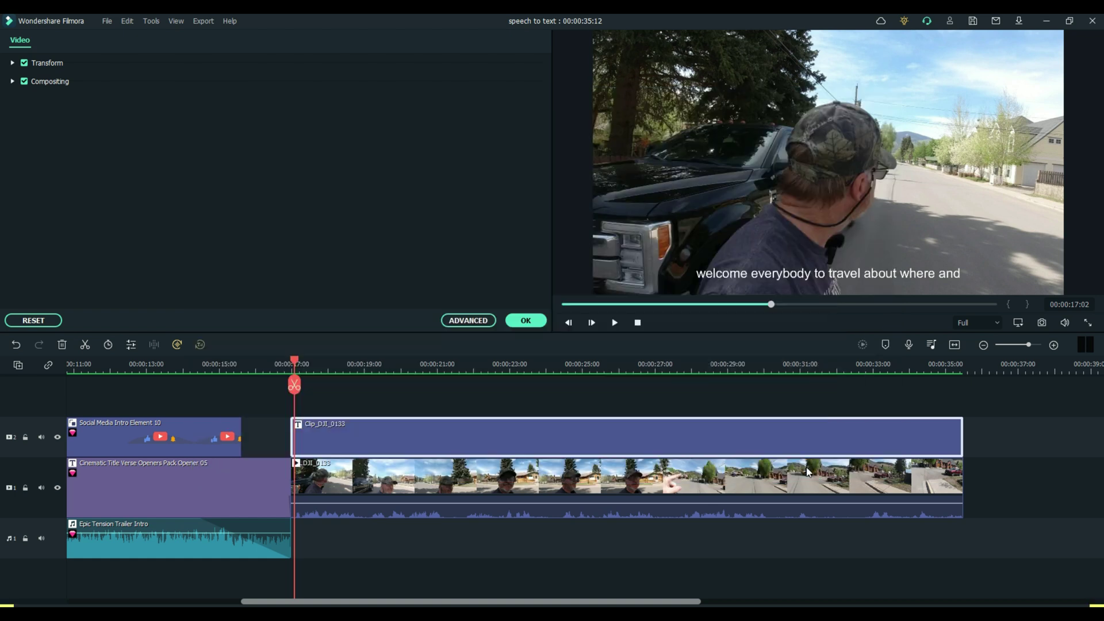
- Play the vlog from the opener, pausing to read the generated captions
{"action": "left_click", "coordinate": [526, 322]}
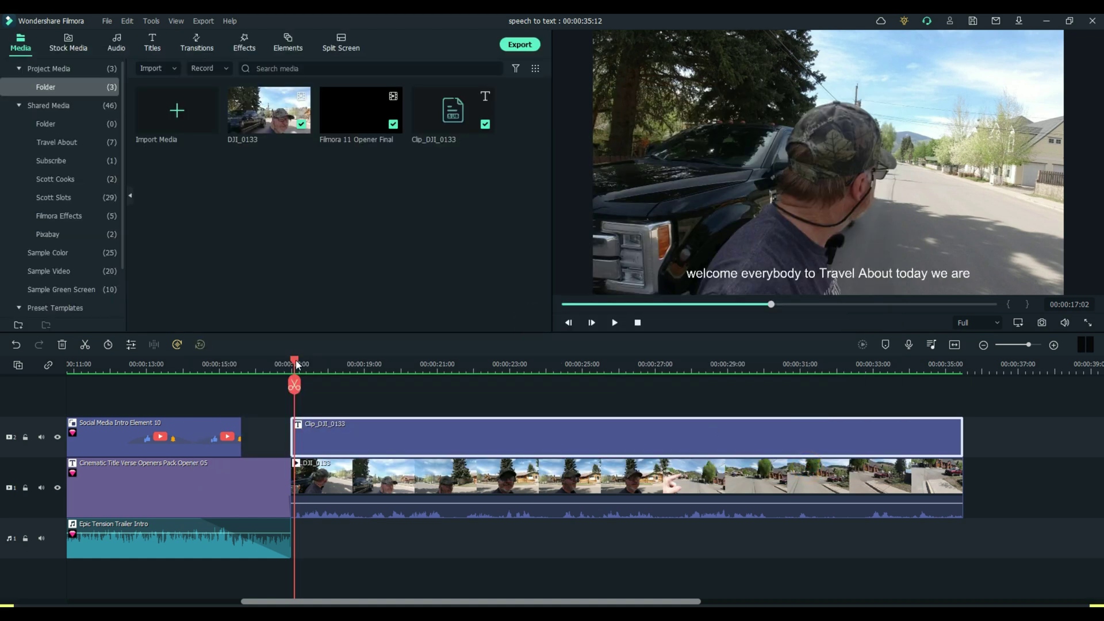
{"action": "left_click", "coordinate": [280, 363]}
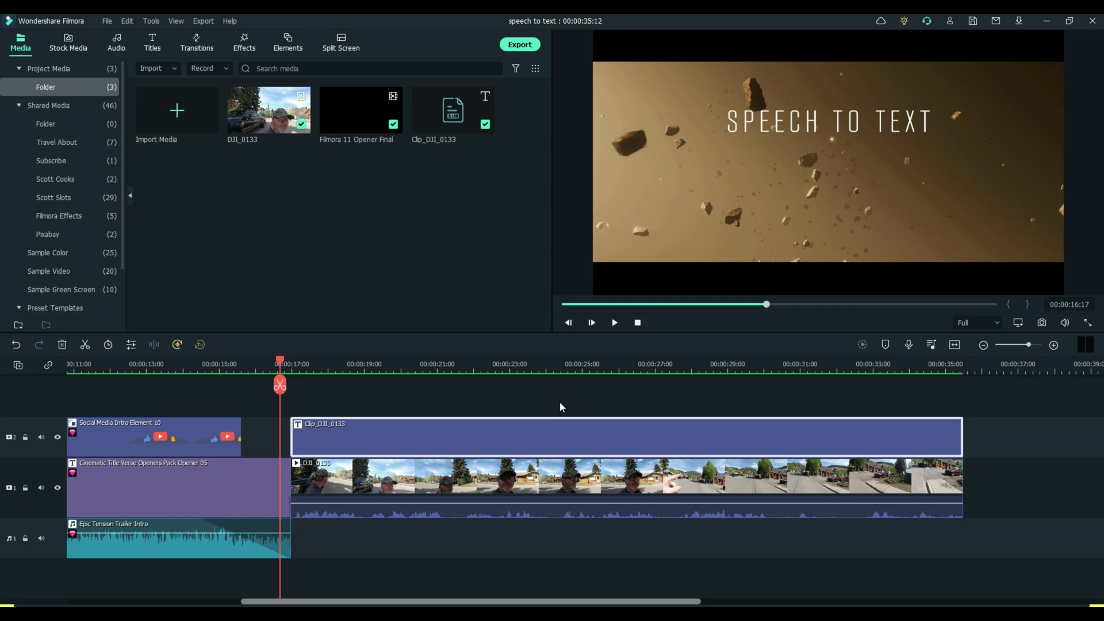
{"action": "key", "text": "space"}
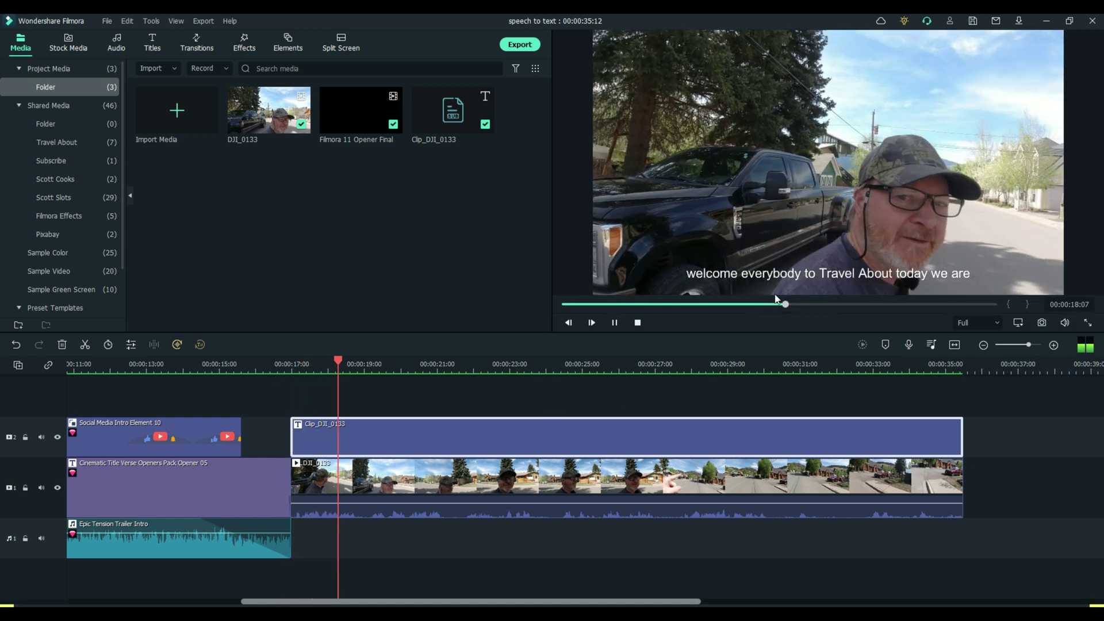
{"action": "key", "text": "space"}
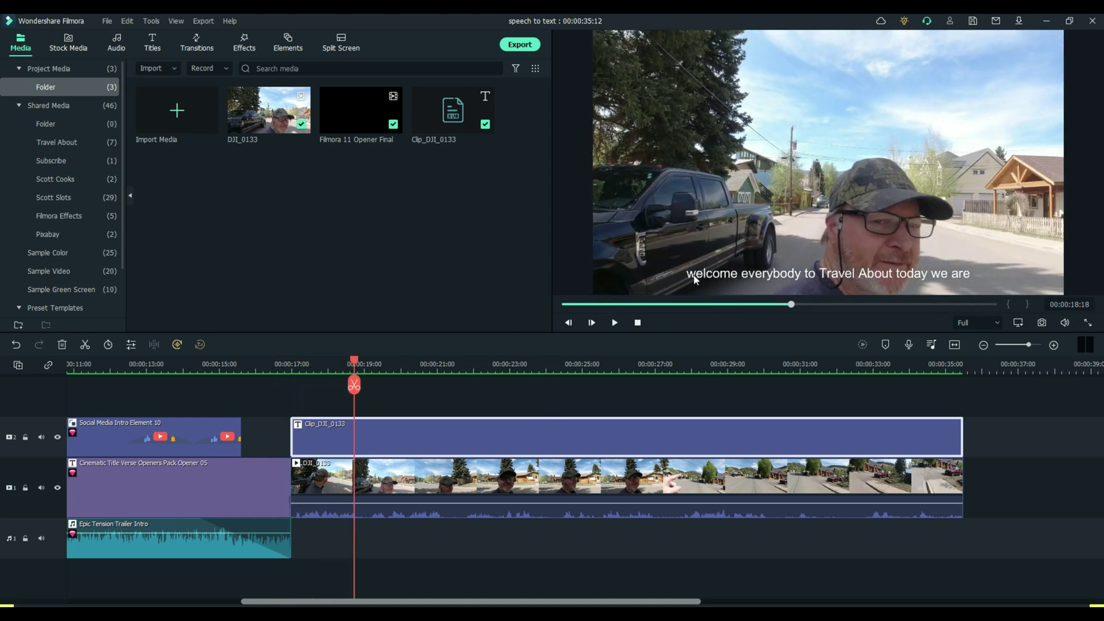
{"action": "key", "text": "space"}
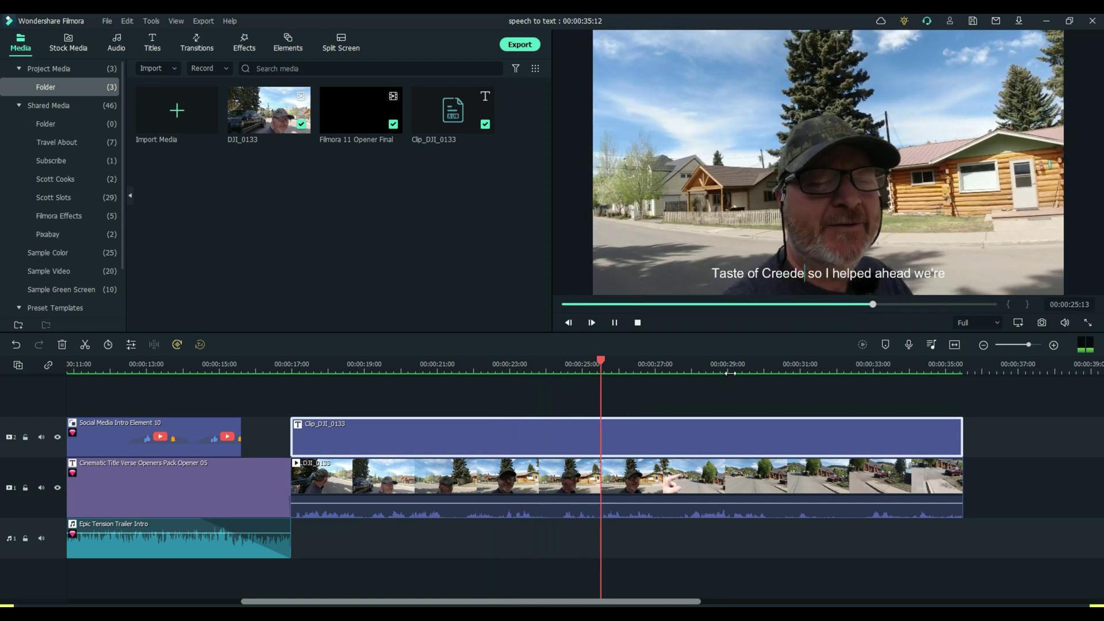
{"action": "key", "text": "space"}
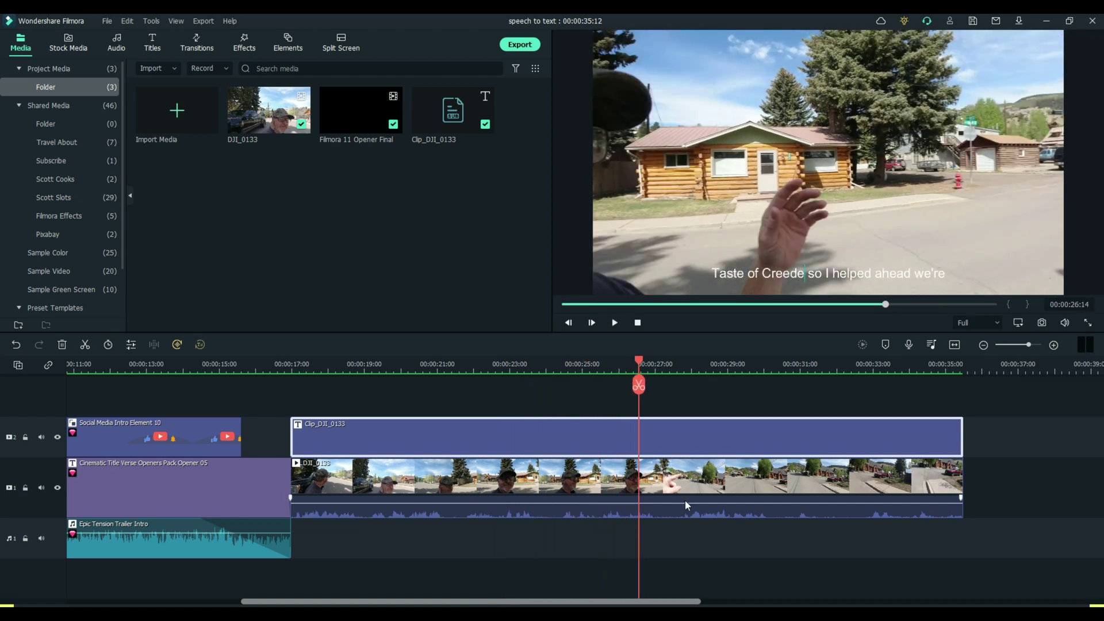
- Pause at the misheard caption and reopen the subtitle clip for editing
{"action": "left_click", "coordinate": [687, 504]}
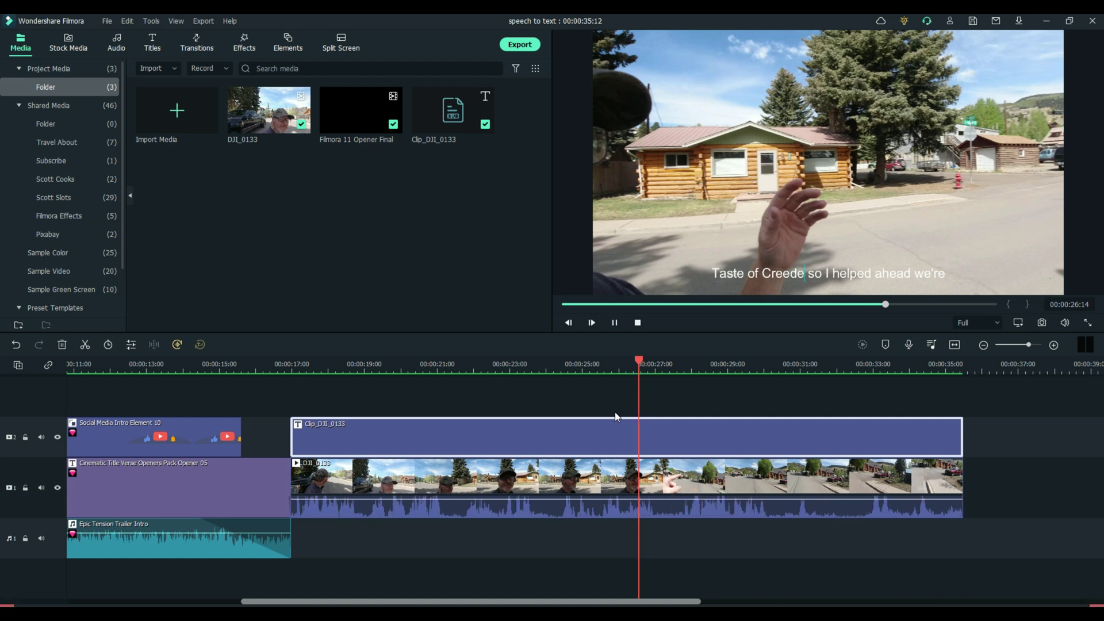
{"action": "key", "text": "space"}
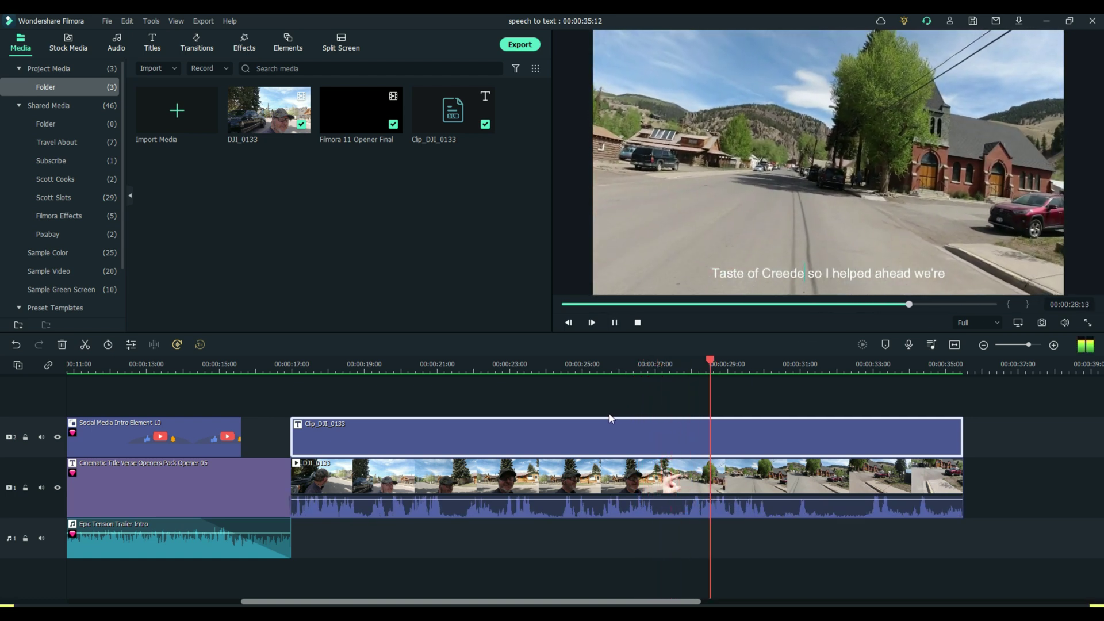
{"action": "key", "text": "space"}
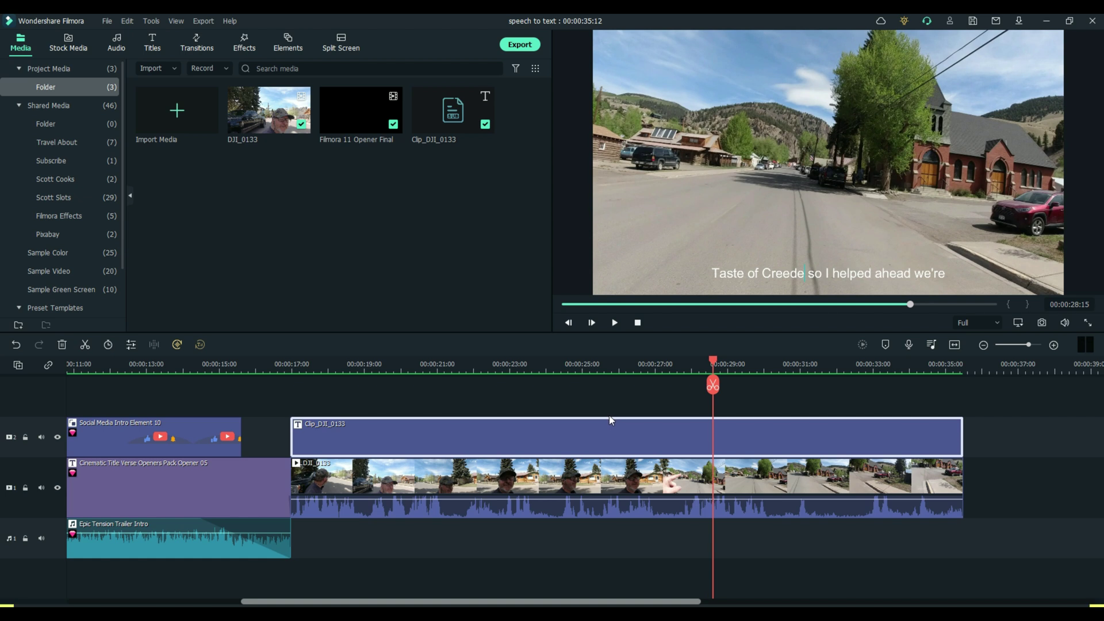
{"action": "double_click", "coordinate": [678, 436]}
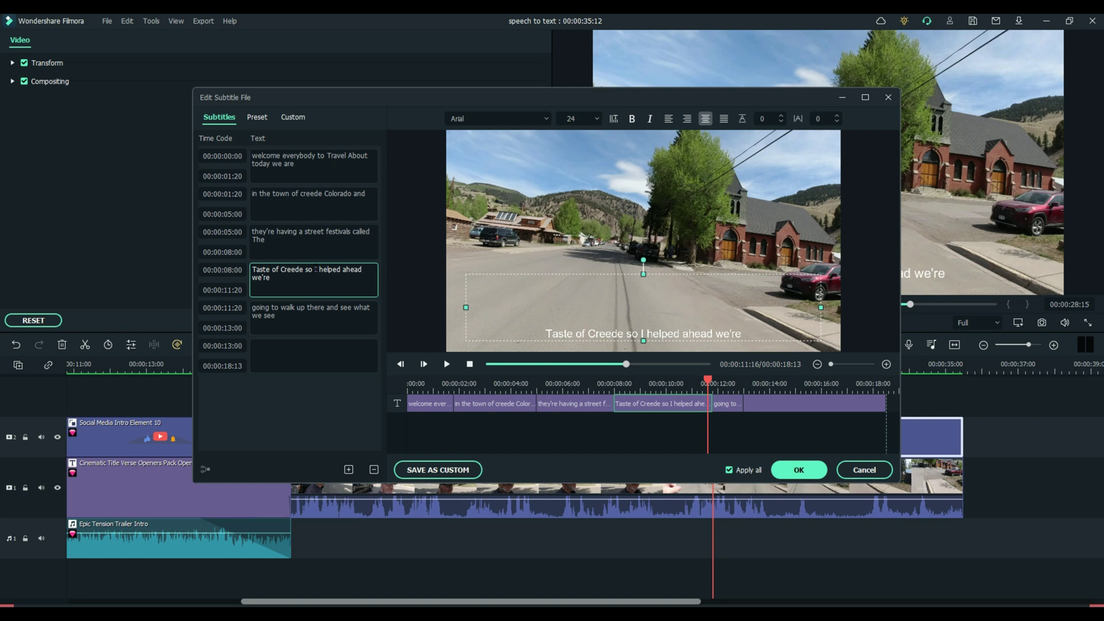
- Replace 'I helped' with 'up' in the fourth subtitle and apply the change
{"action": "left_click_drag", "start_coordinate": [315, 270], "coordinate": [340, 270]}
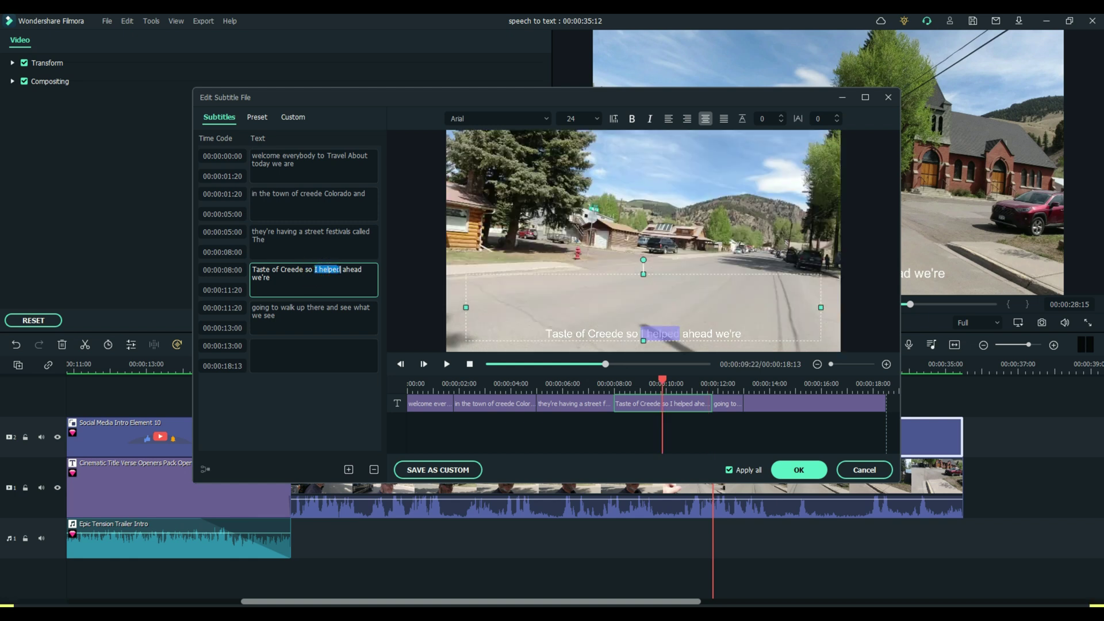
{"action": "type", "text": "up"}
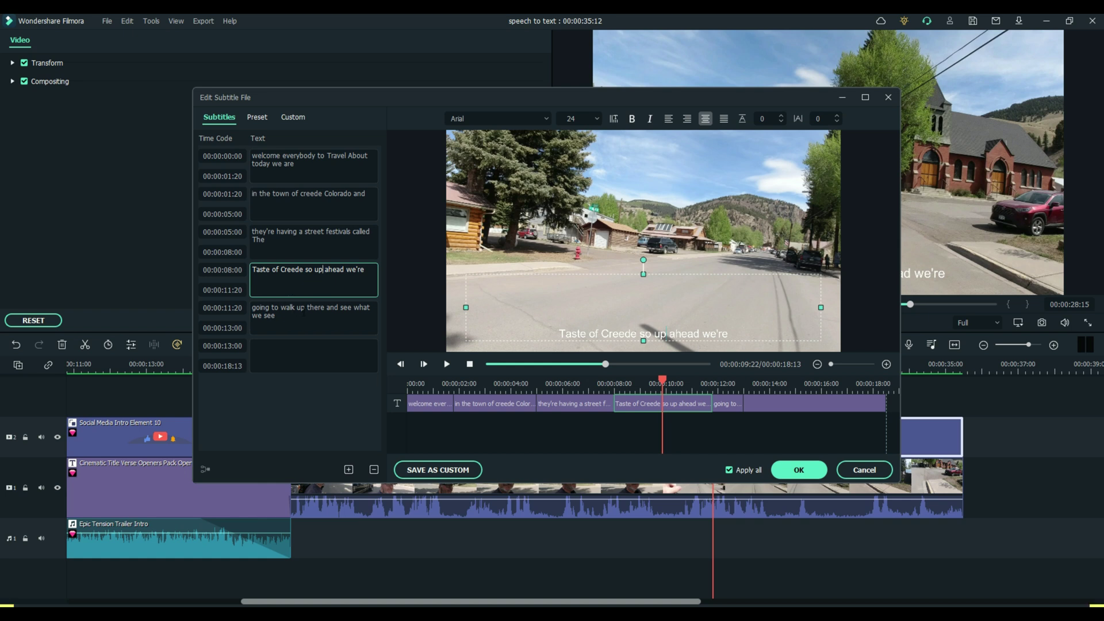
{"action": "left_click", "coordinate": [785, 466]}
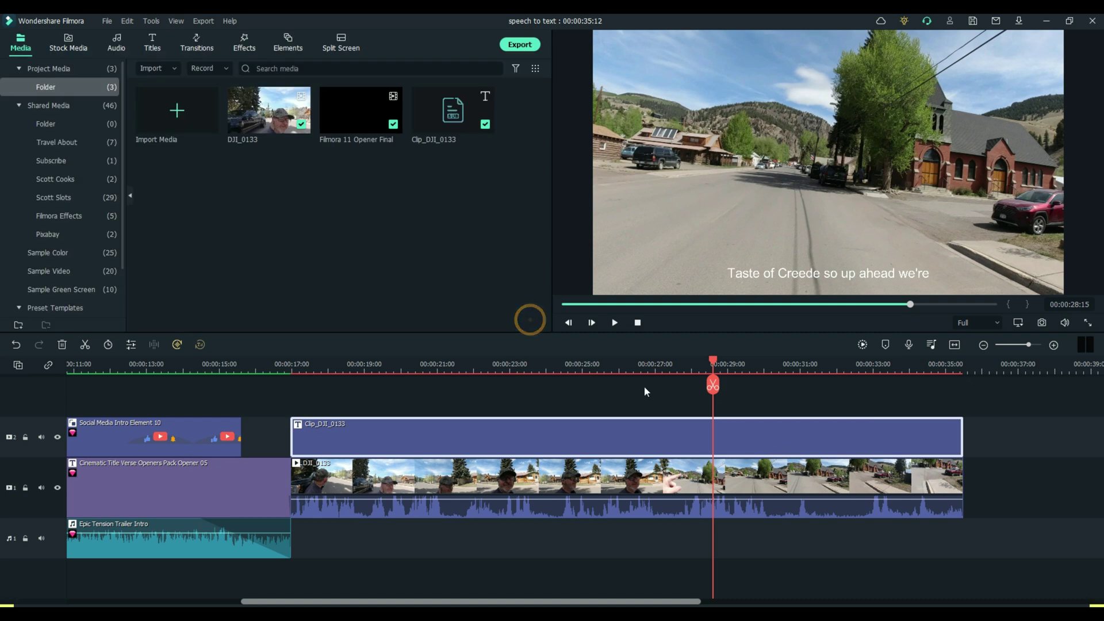
{"action": "left_click", "coordinate": [660, 367]}
{"action": "key", "text": "space"}
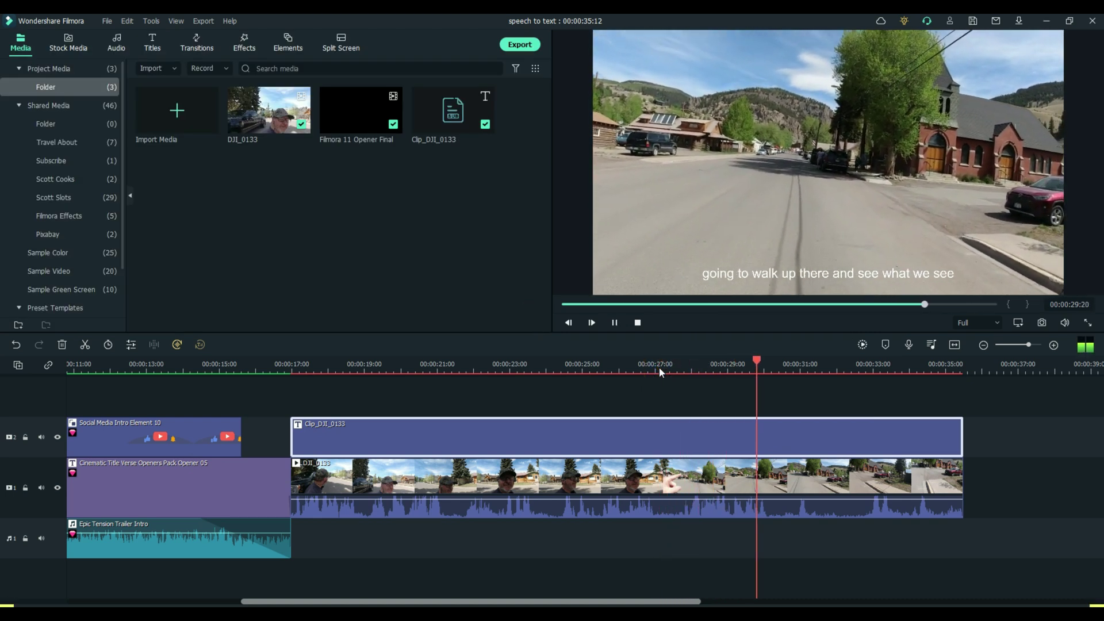
{"action": "key", "text": "space"}
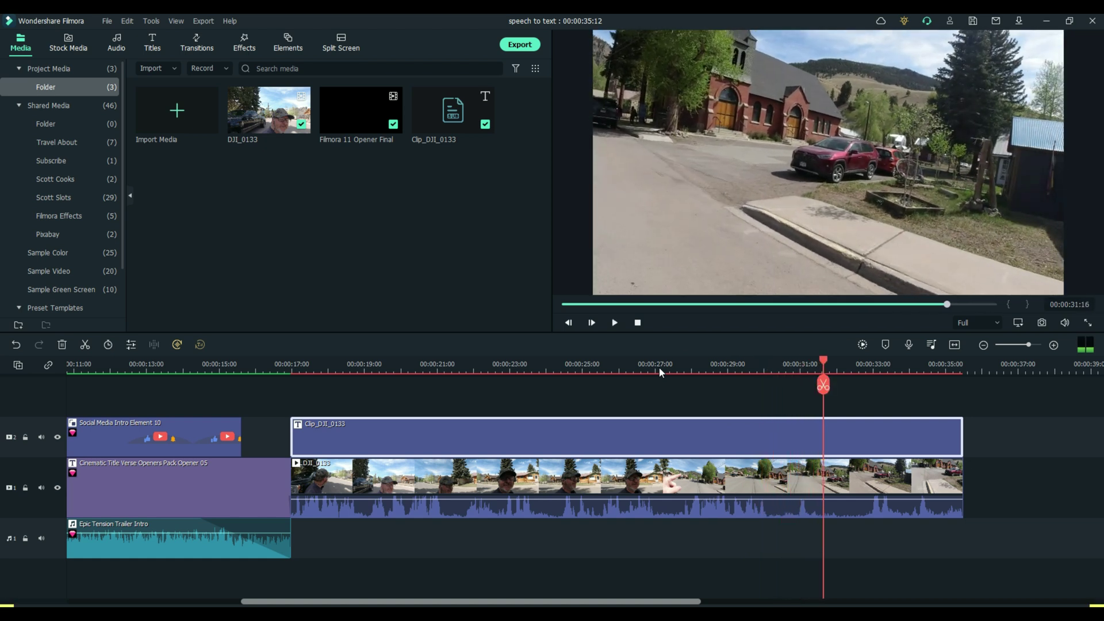
{"action": "left_click_drag", "start_coordinate": [825, 362], "coordinate": [296, 356]}
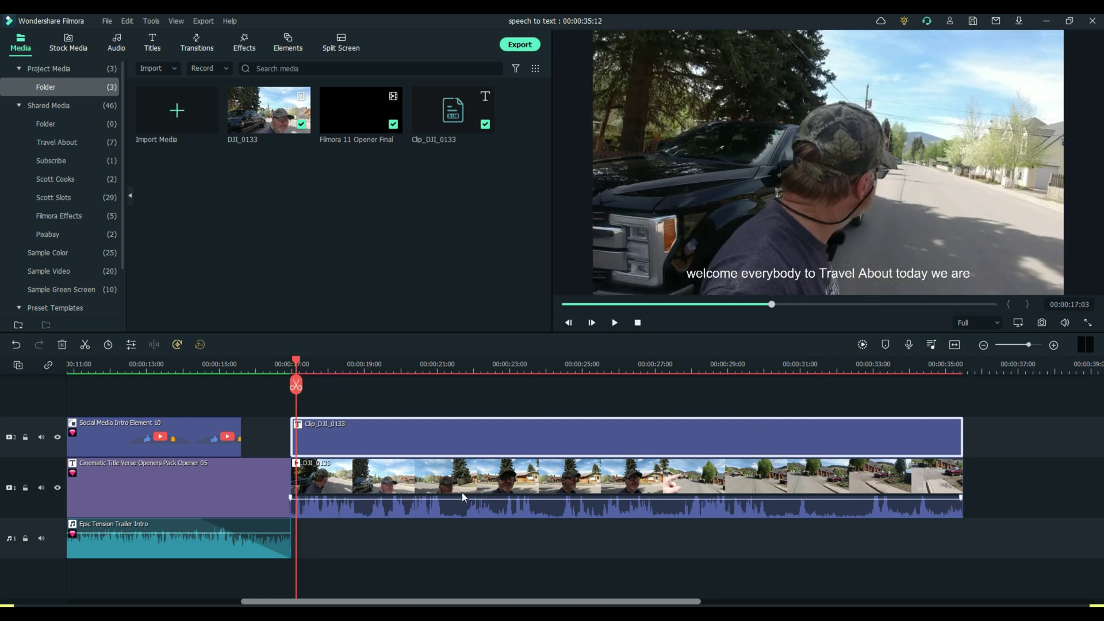
- Lower the DJI_0133 clip's volume line and nudge the playhead a few frames later
{"action": "left_click_drag", "start_coordinate": [464, 495], "coordinate": [460, 504]}
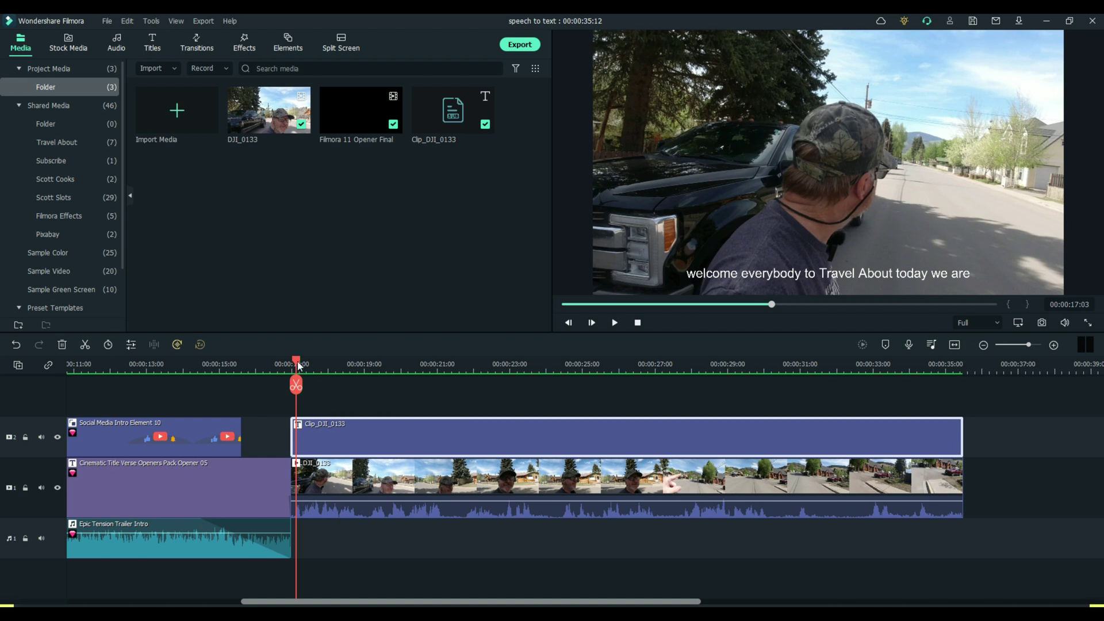
{"action": "mouse_move", "coordinate": [296, 361]}
{"action": "left_mouse_down"}
{"action": "mouse_move", "coordinate": [313, 365]}
{"action": "mouse_move", "coordinate": [298, 367]}
{"action": "left_mouse_up"}
- Reopen the subtitle clip, try Text style 2 from the presets, and view the Custom options
{"action": "double_click", "coordinate": [371, 429]}
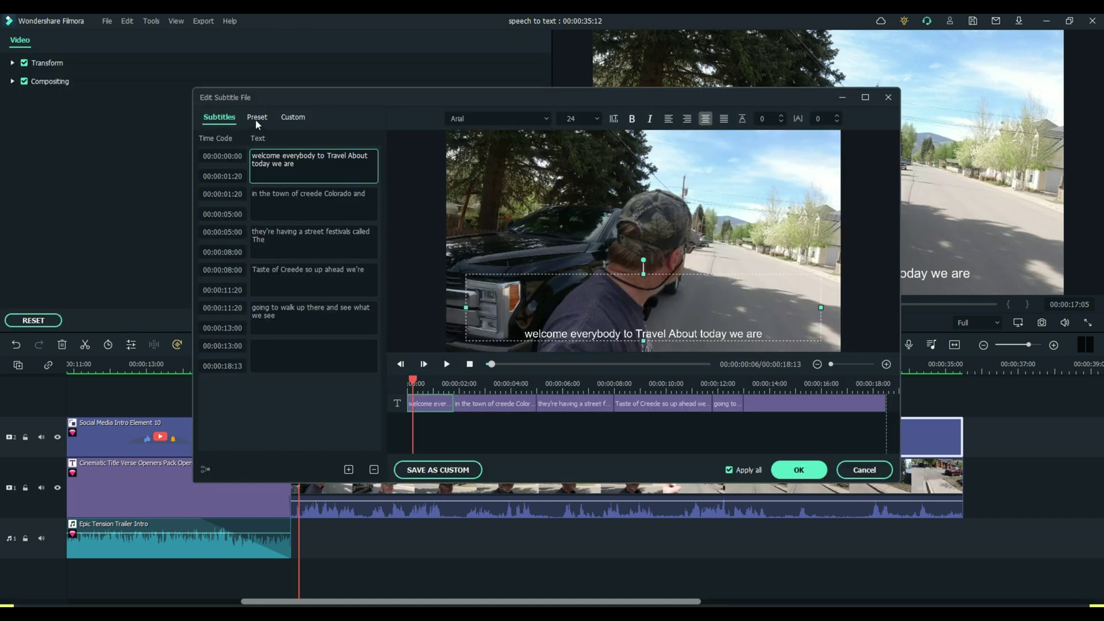
{"action": "left_click", "coordinate": [257, 119]}
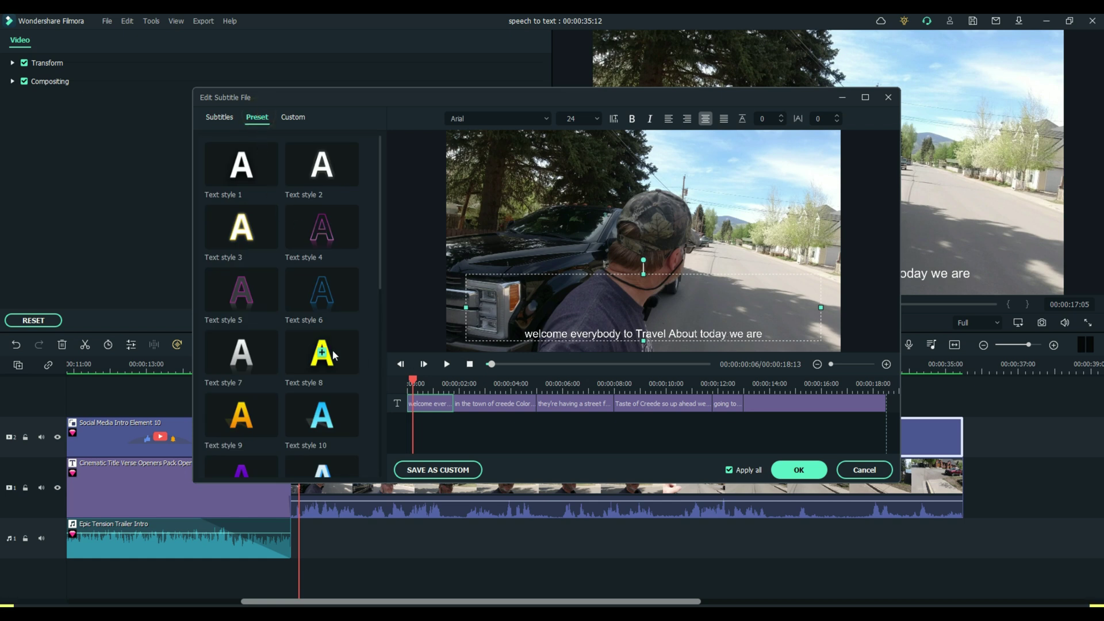
{"action": "left_click", "coordinate": [321, 172]}
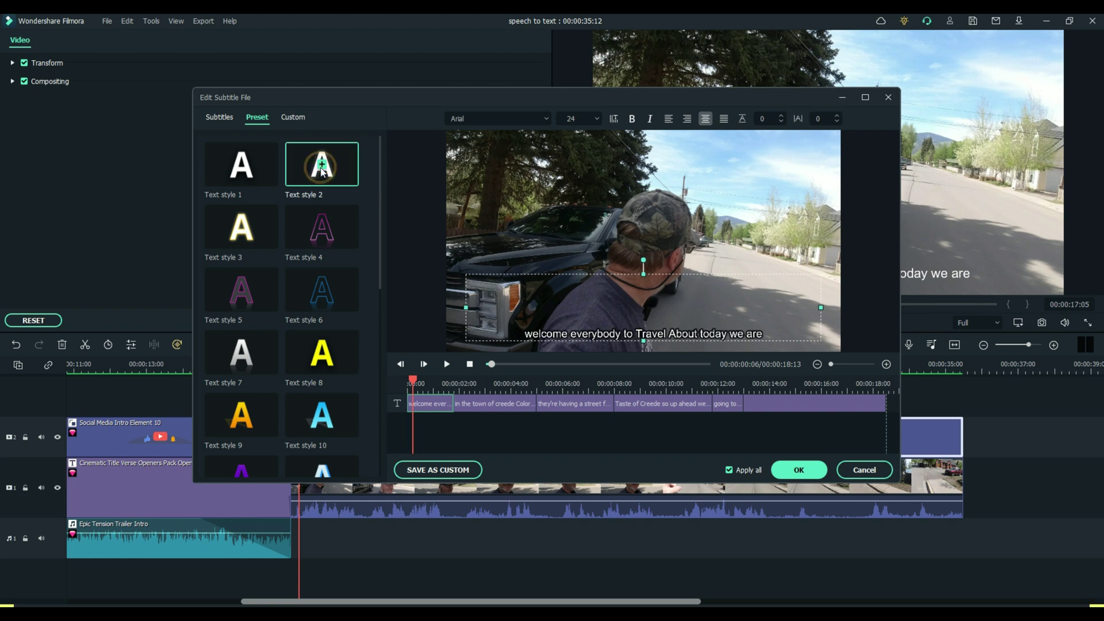
{"action": "left_click", "coordinate": [293, 117]}
- Change the first subtitle's lowercase 'w' to a capital 'W' and apply the edit
{"action": "left_click", "coordinate": [220, 117]}
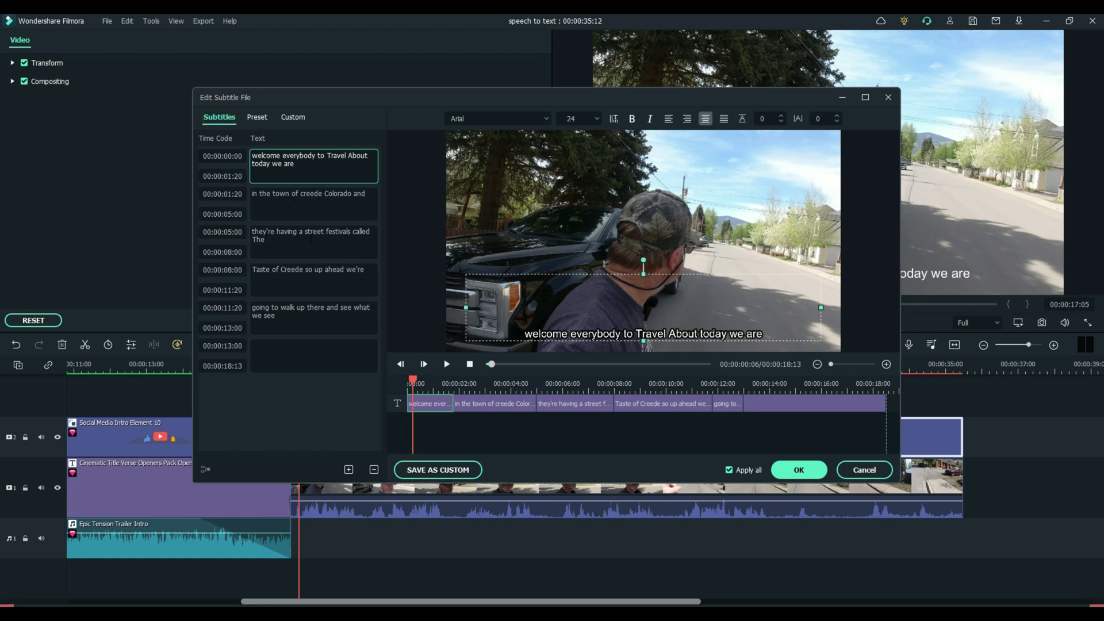
{"action": "left_click", "coordinate": [254, 156]}
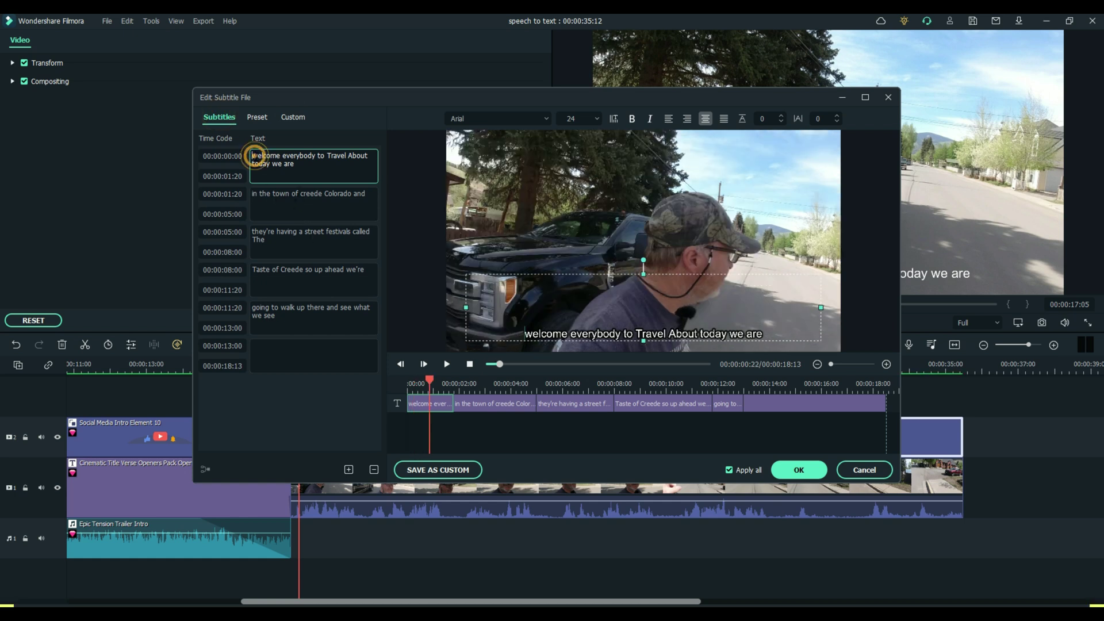
{"action": "type", "text": "W"}
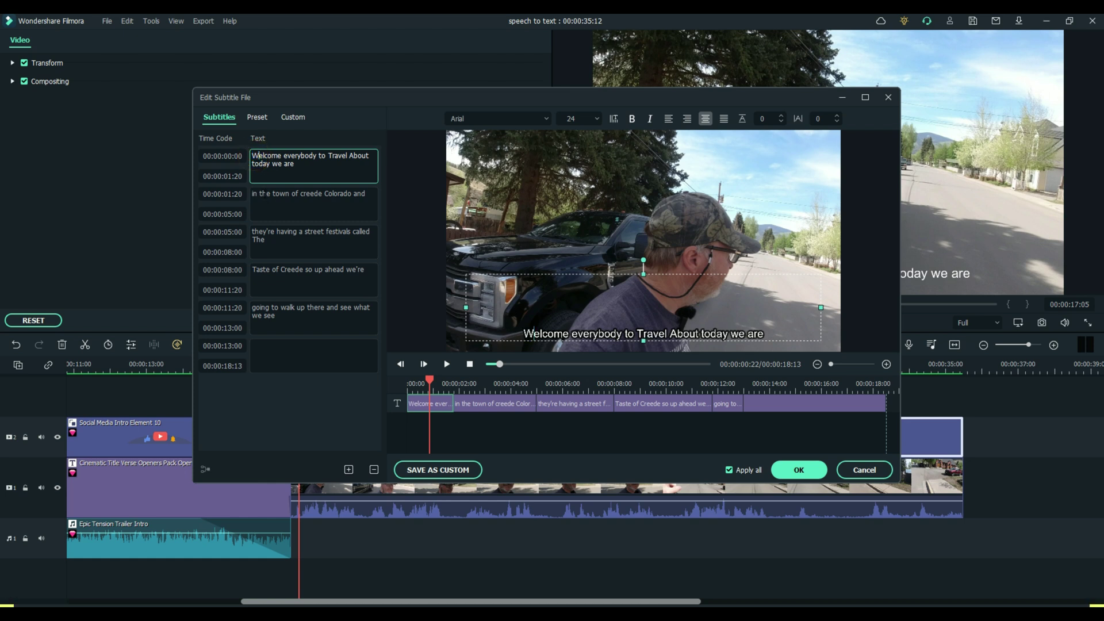
{"action": "left_click", "coordinate": [798, 470]}
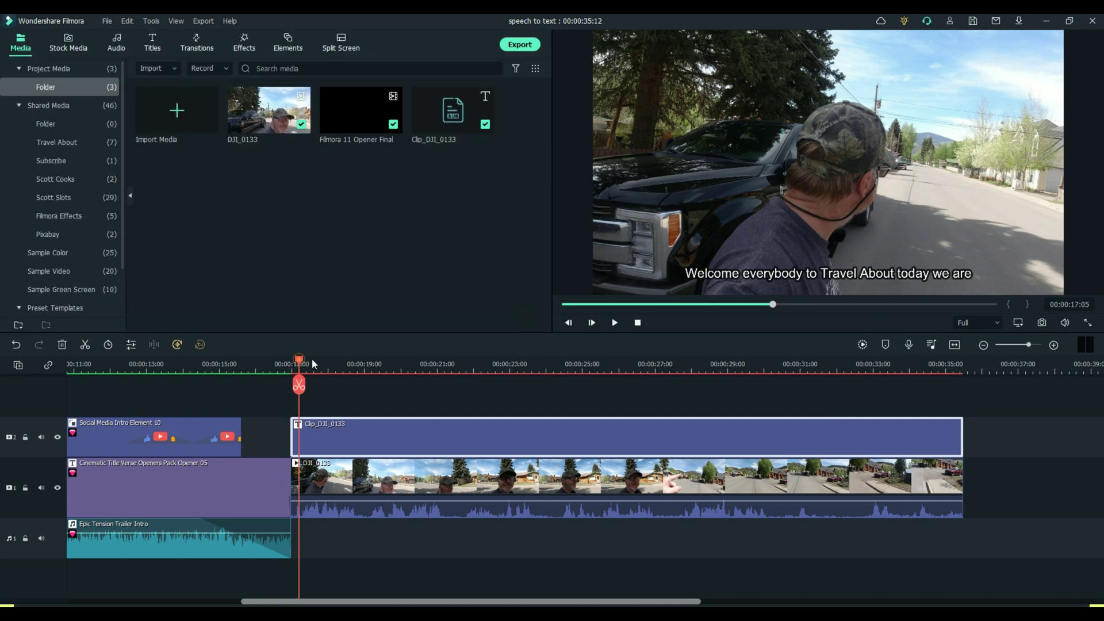
- Scrub ahead to about 23:13 to the 'they're having a street festivals called The' caption
{"action": "mouse_move", "coordinate": [299, 360]}
{"action": "left_mouse_down"}
{"action": "mouse_move", "coordinate": [528, 362]}
{"action": "mouse_move", "coordinate": [773, 411]}
{"action": "mouse_move", "coordinate": [370, 433]}
{"action": "mouse_move", "coordinate": [565, 426]}
{"action": "left_mouse_up"}
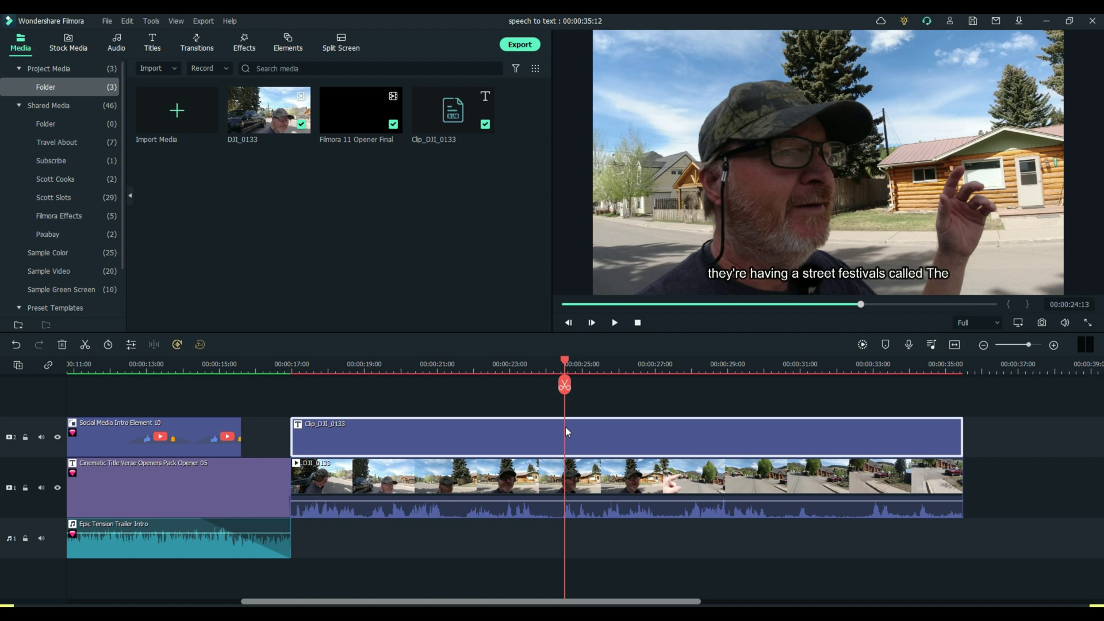